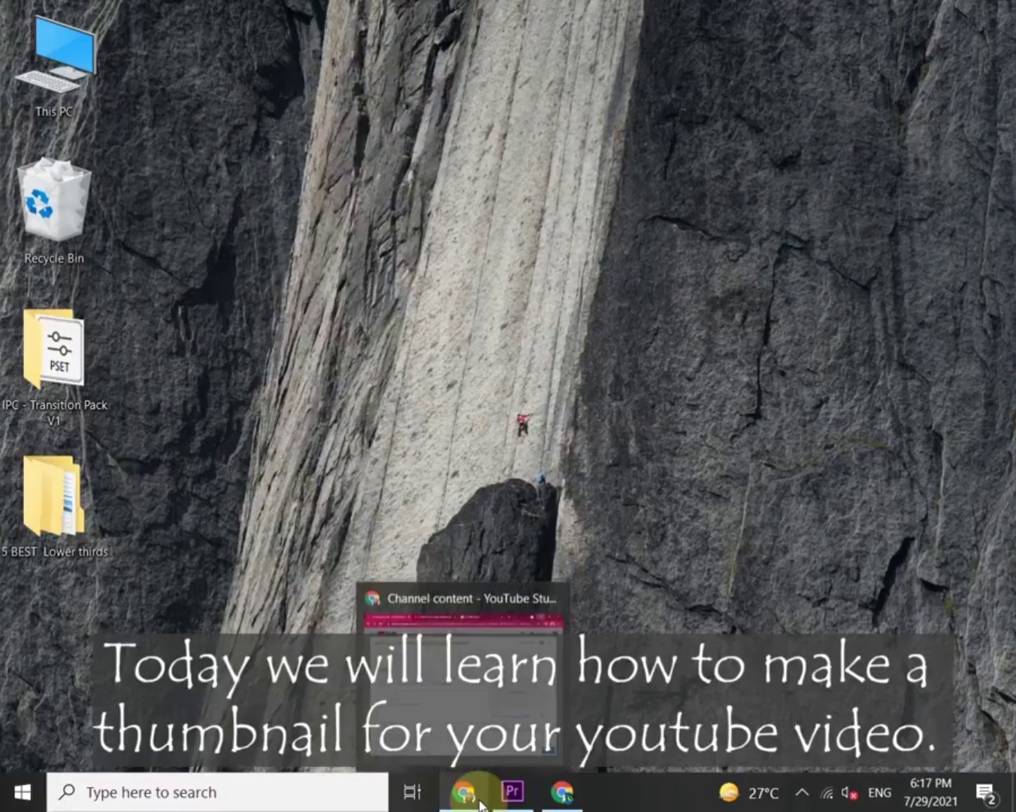
- Launch Chrome and load canva.com from the address-bar suggestion
click(566, 793)
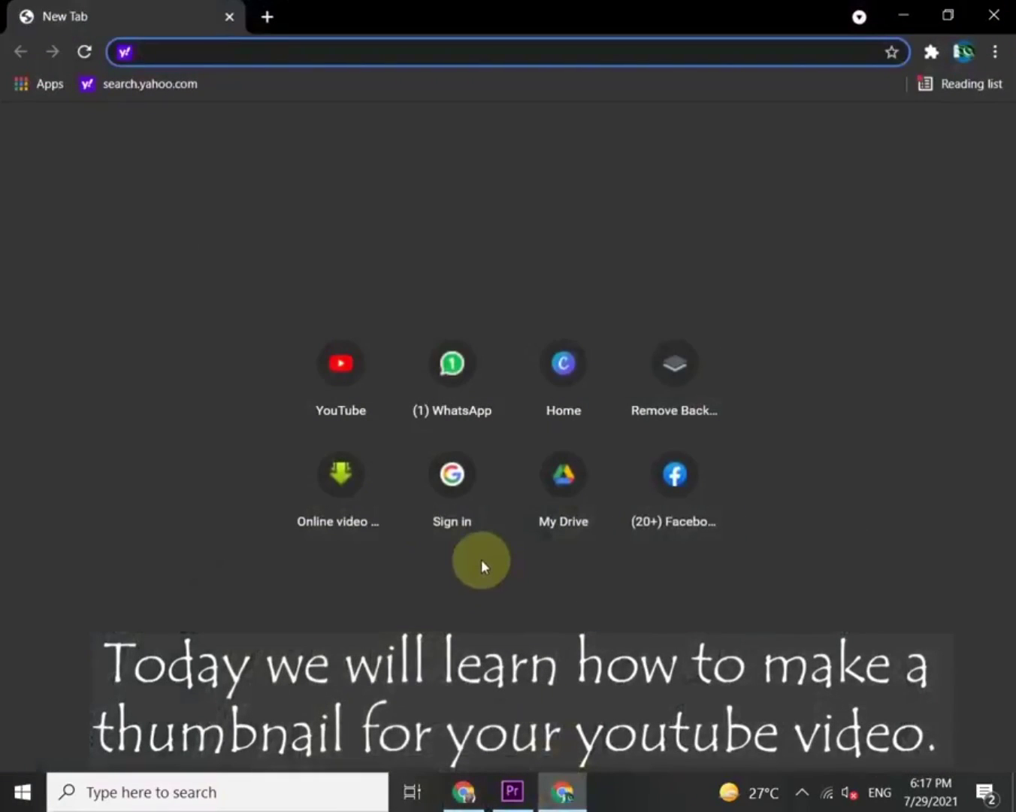
text(c)
key(Return)
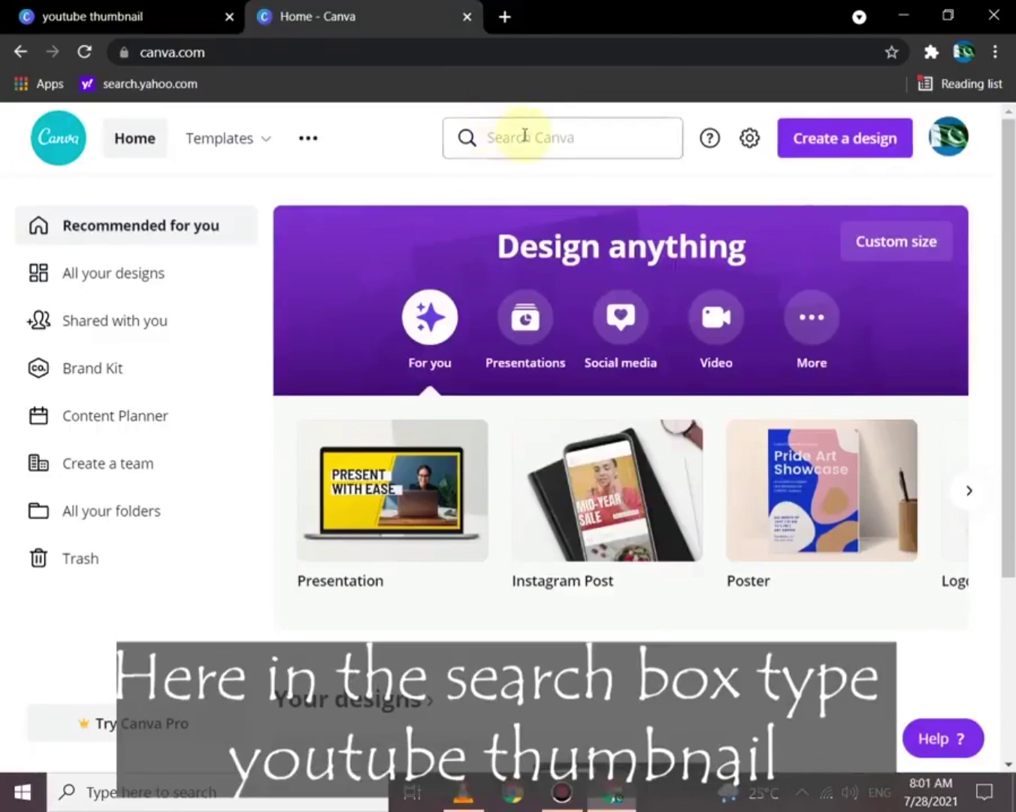
- Rerun the recent 'youtube thumbnail' search and open a thumbnail template as a design
click(526, 134)
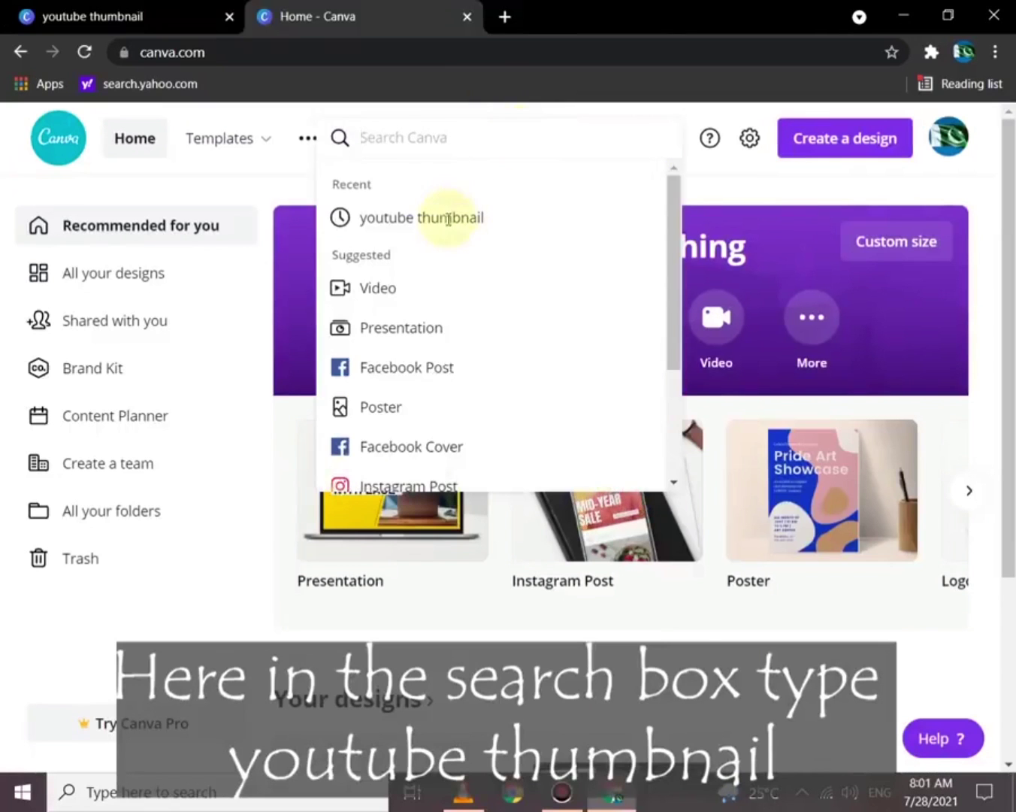
click(476, 219)
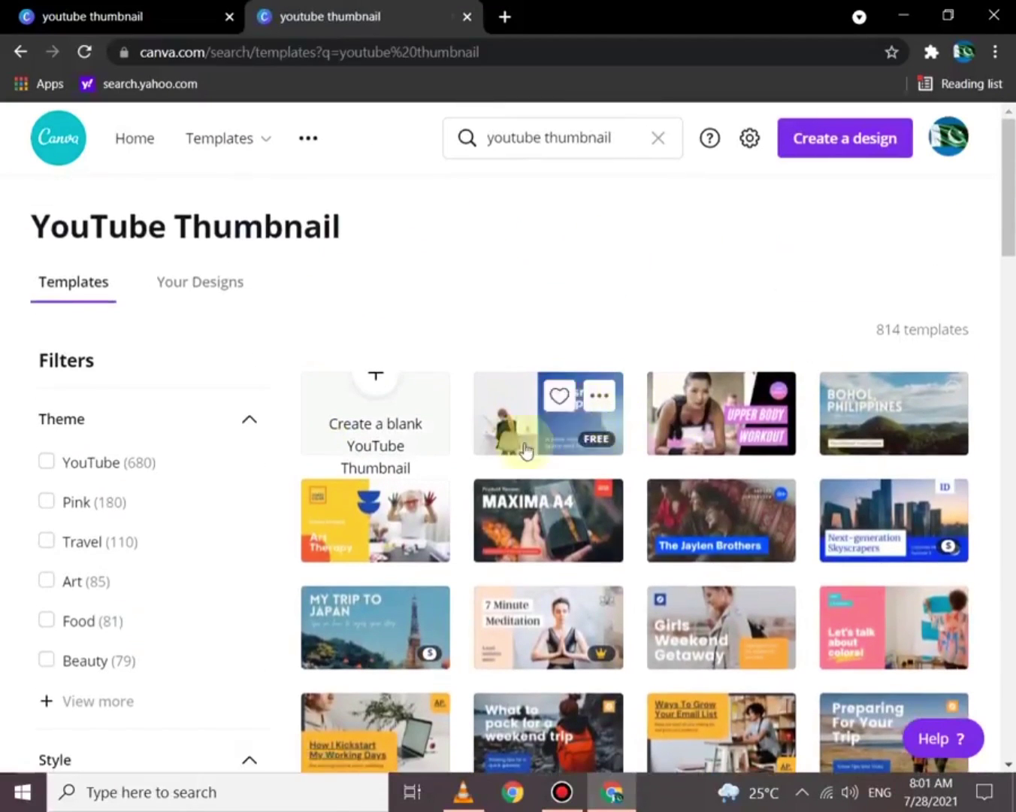
click(534, 434)
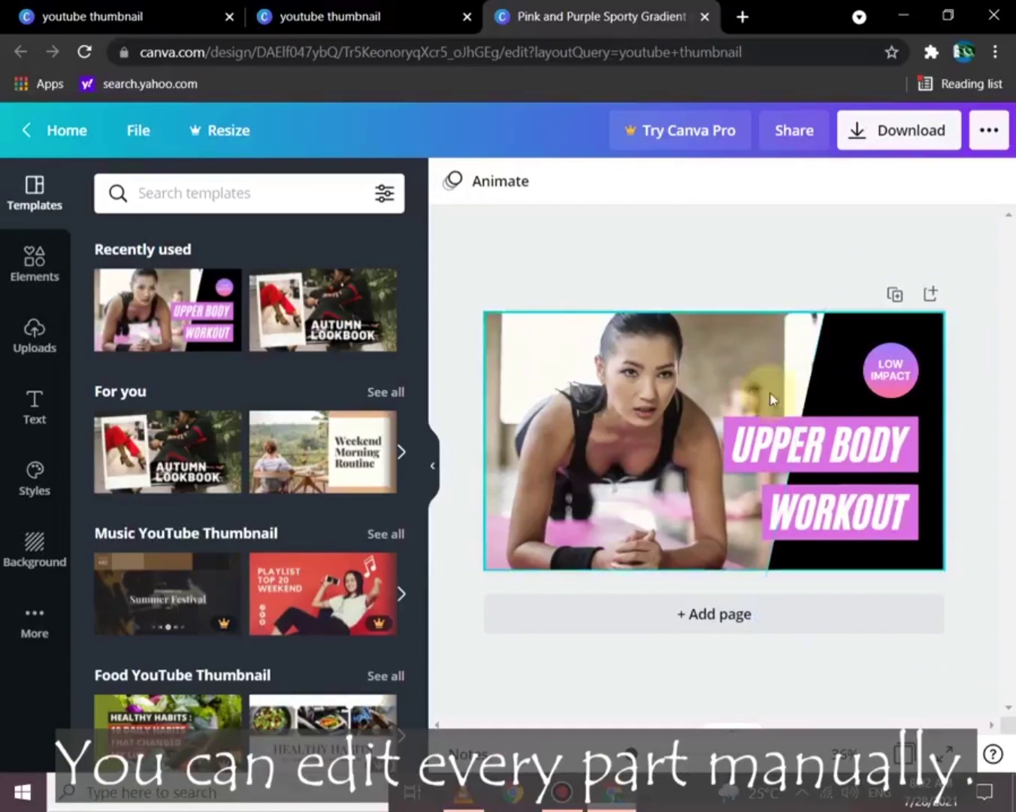
- Switch the design to the Autumn Lookbook template and browse the other thumbnail templates
click(160, 475)
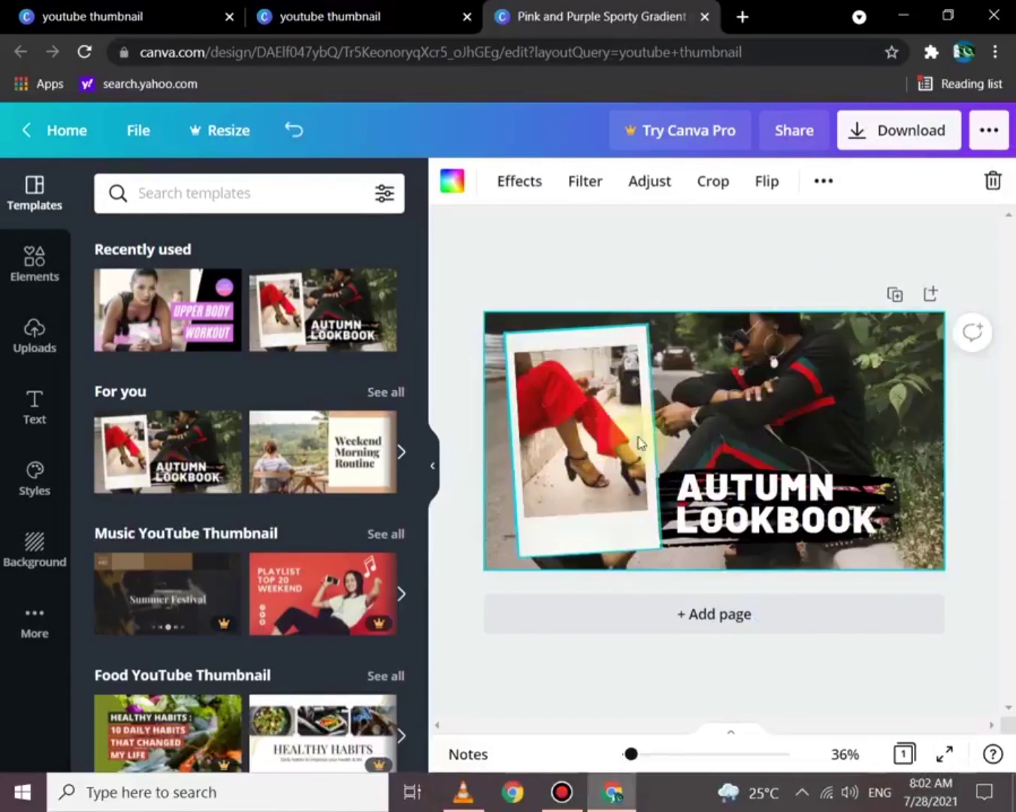
click(506, 511)
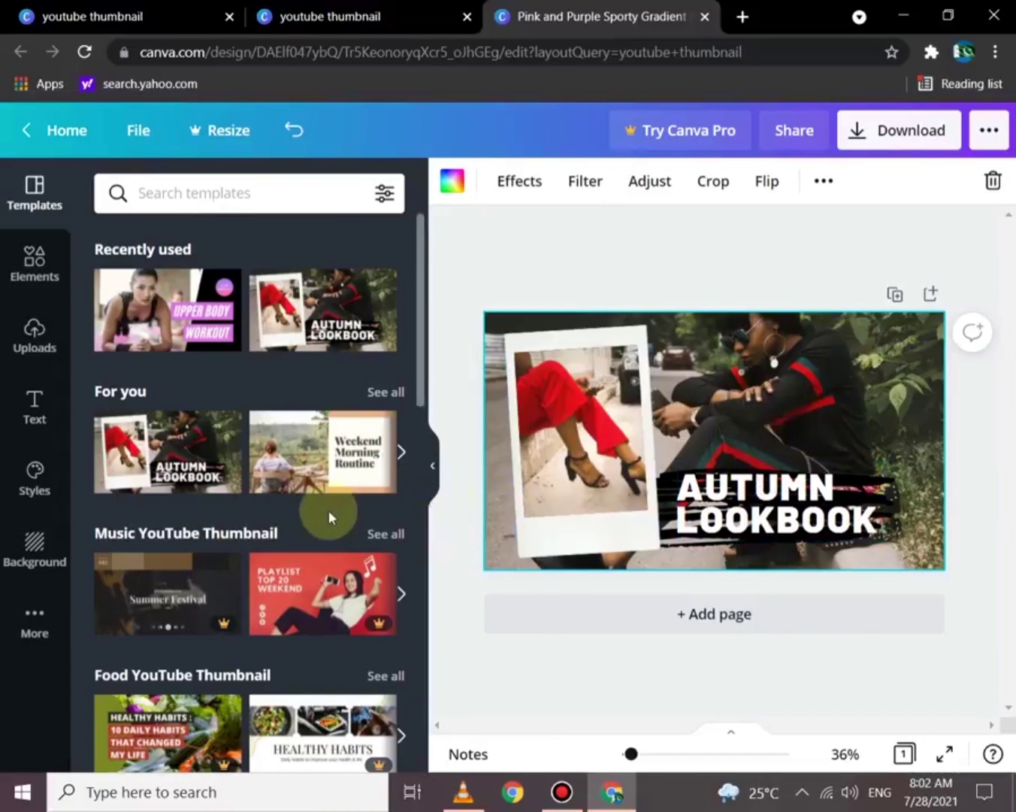
scroll(324, 518, down, 3)
scroll(247, 553, down, 1)
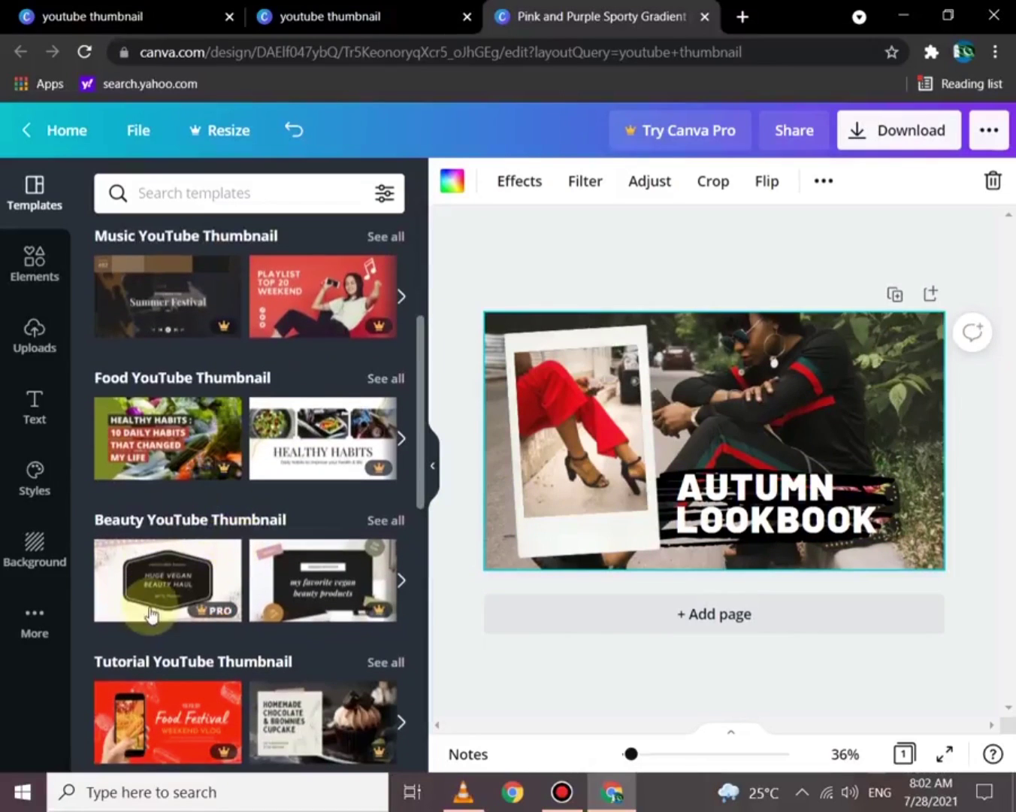
scroll(143, 647, down, 3)
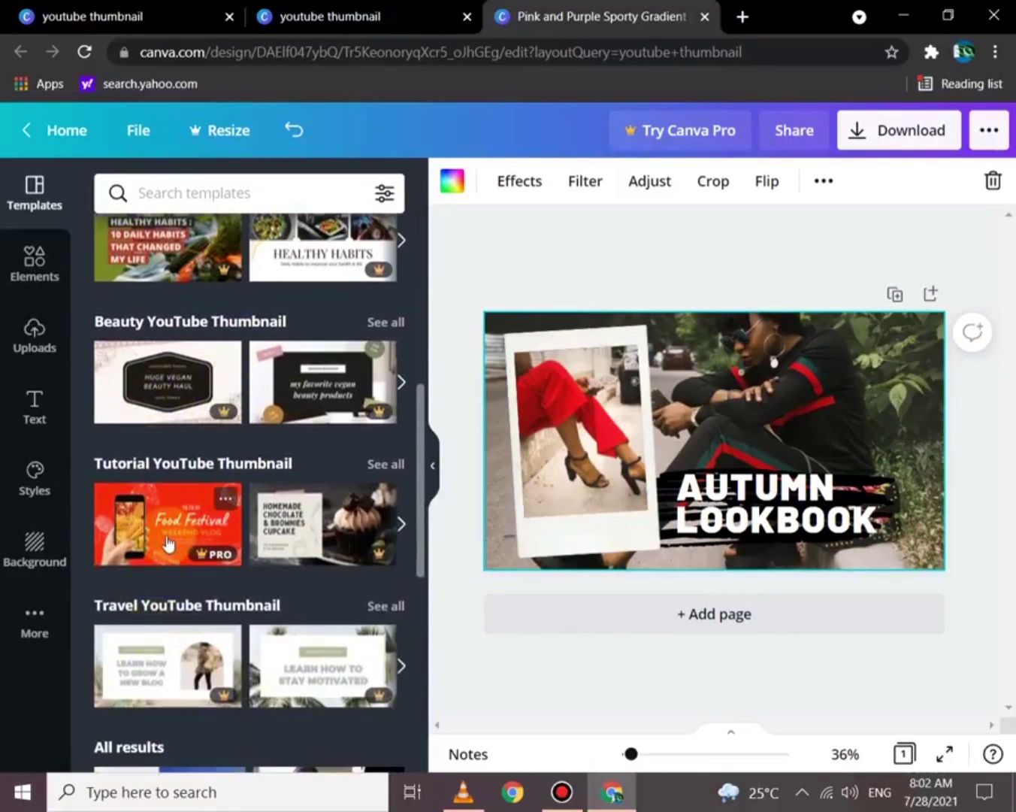
scroll(240, 614, down, 3)
scroll(241, 612, up, 6)
scroll(239, 615, up, 3)
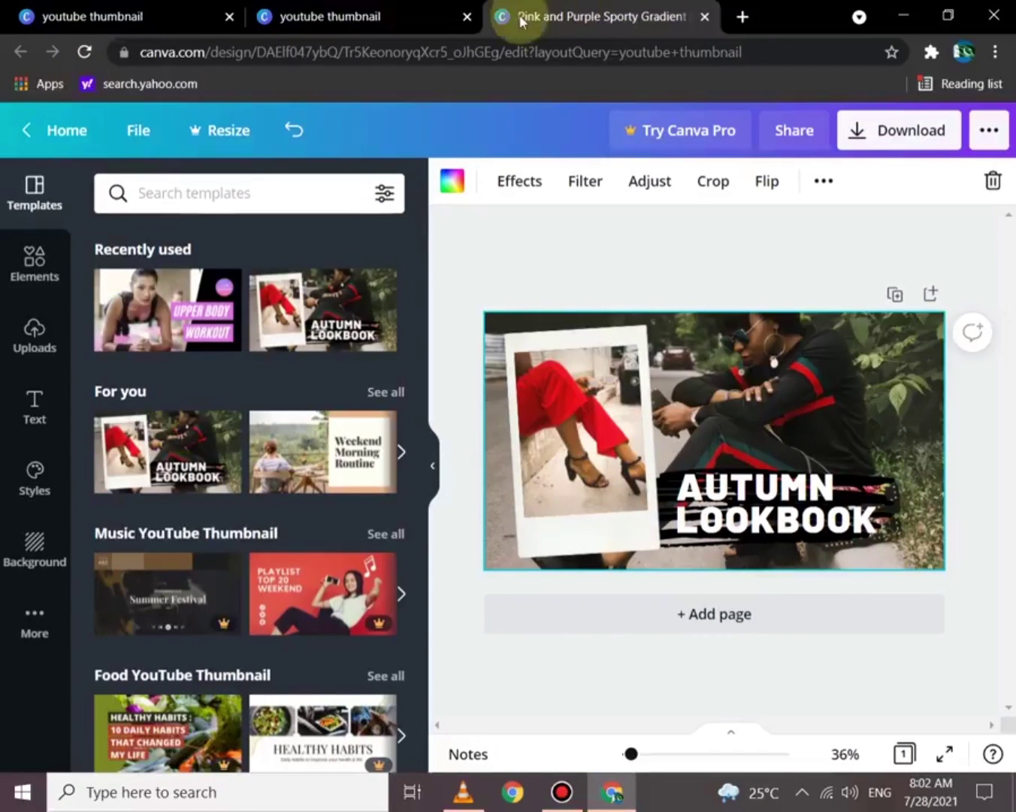
- Replace the trial design with a blank YouTube Thumbnail and upload the seated woman photo from Downloads
click(705, 17)
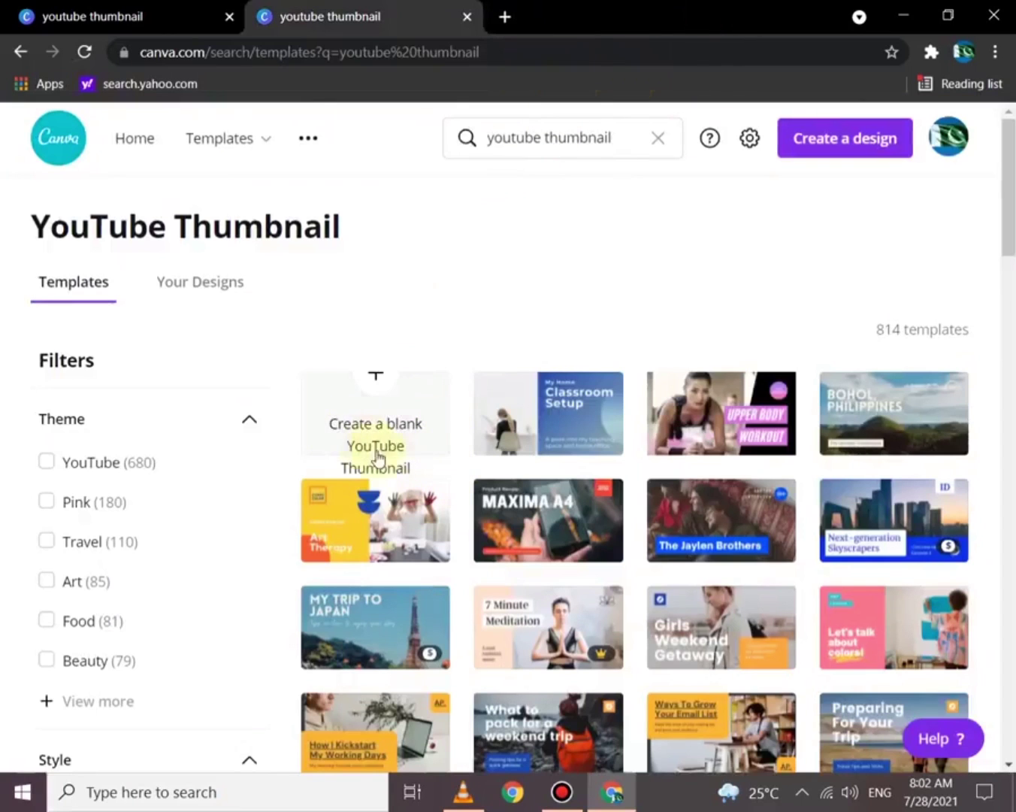
click(388, 413)
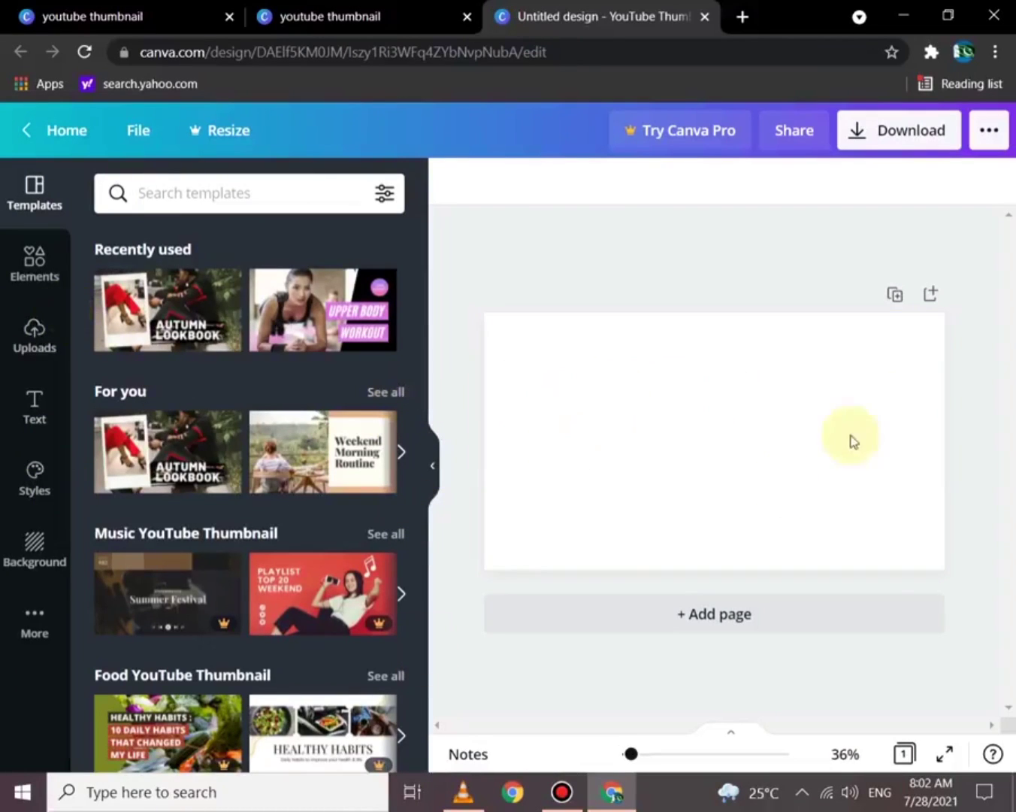
click(32, 339)
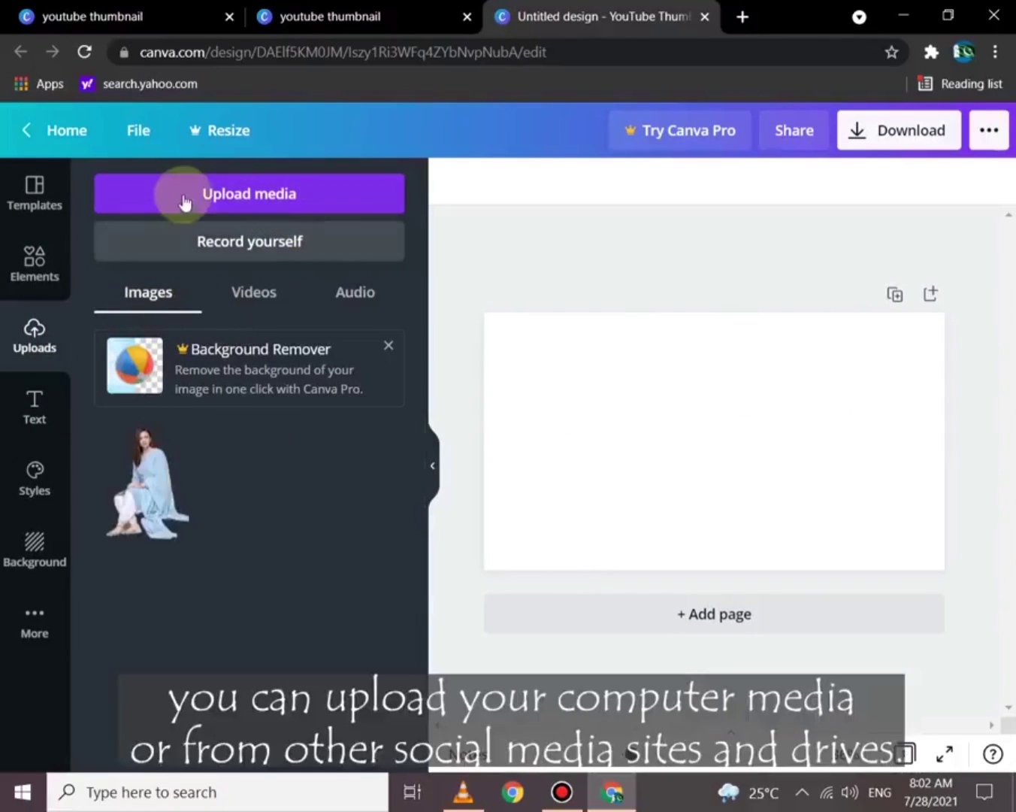
click(244, 194)
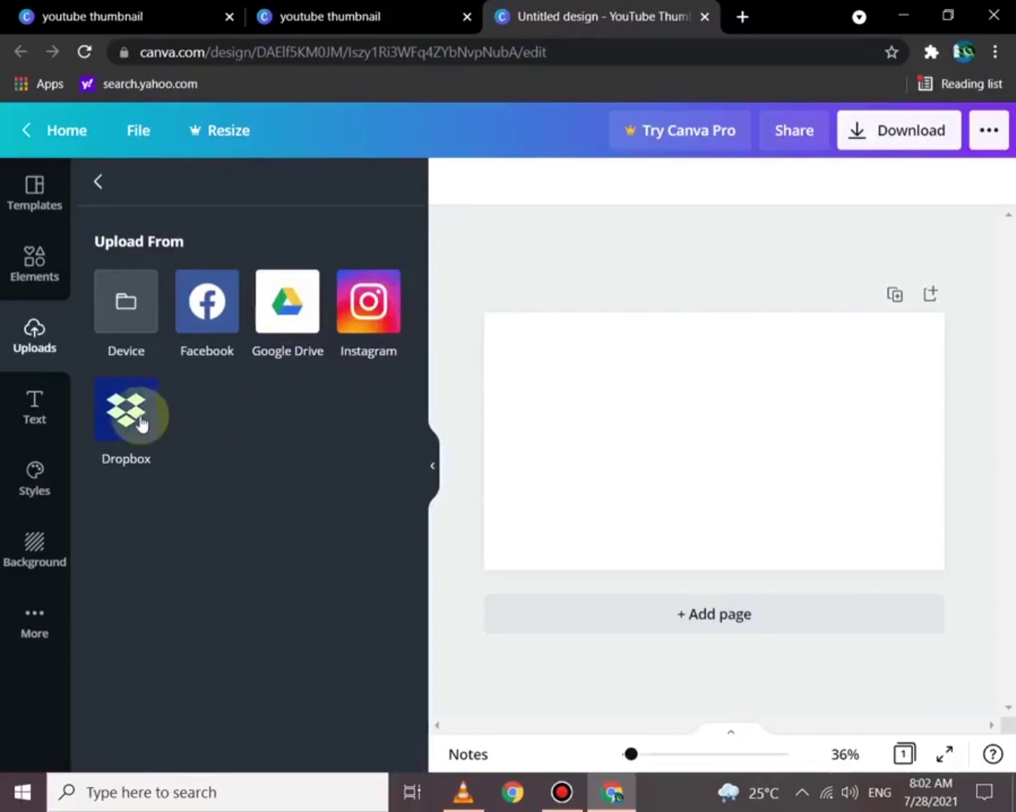
click(124, 310)
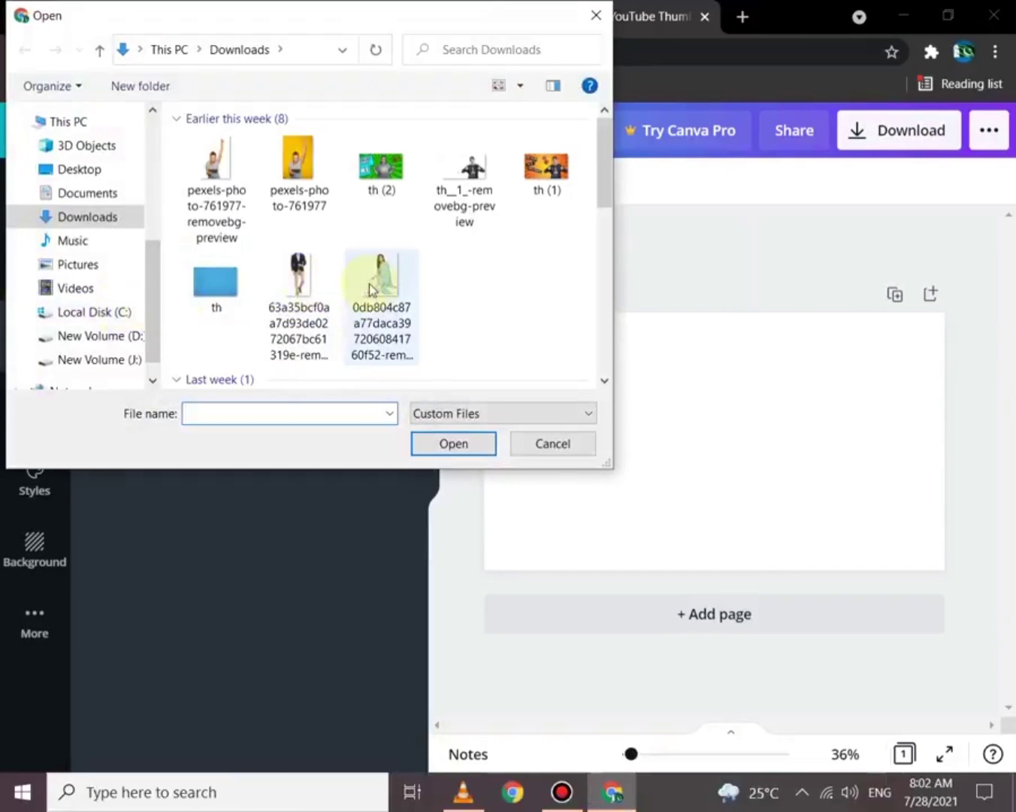
double_click(370, 289)
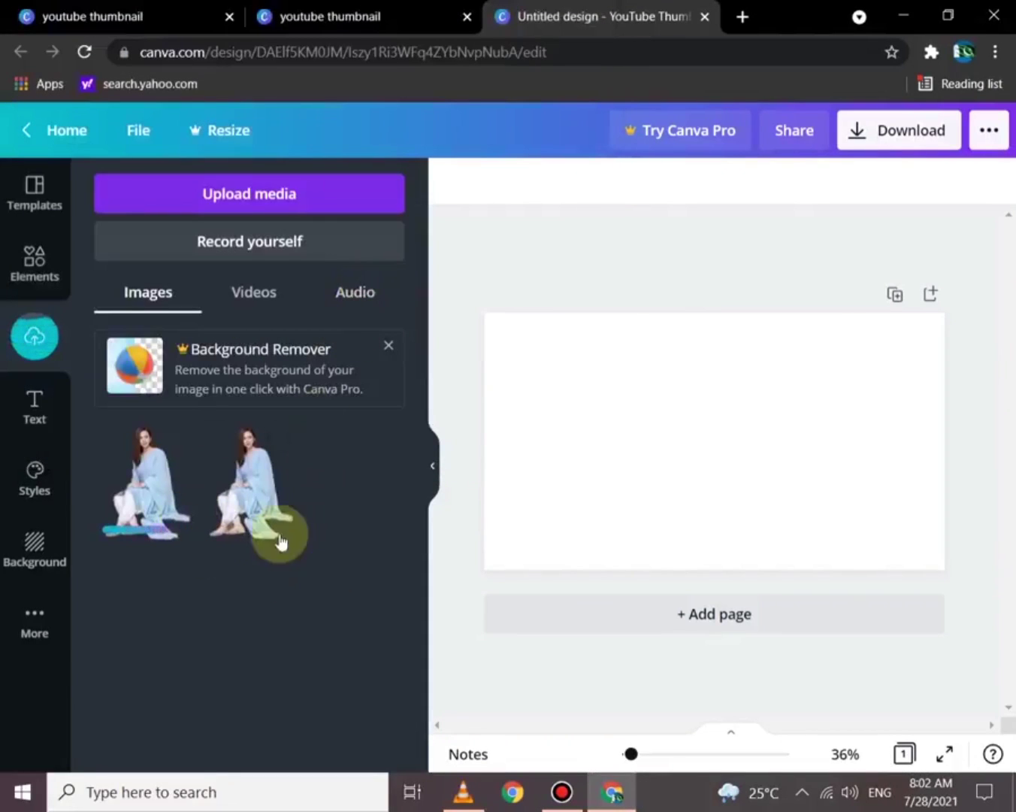
- Add the woman photo, enlarge it to full page height, and move it to the right edge
click(252, 497)
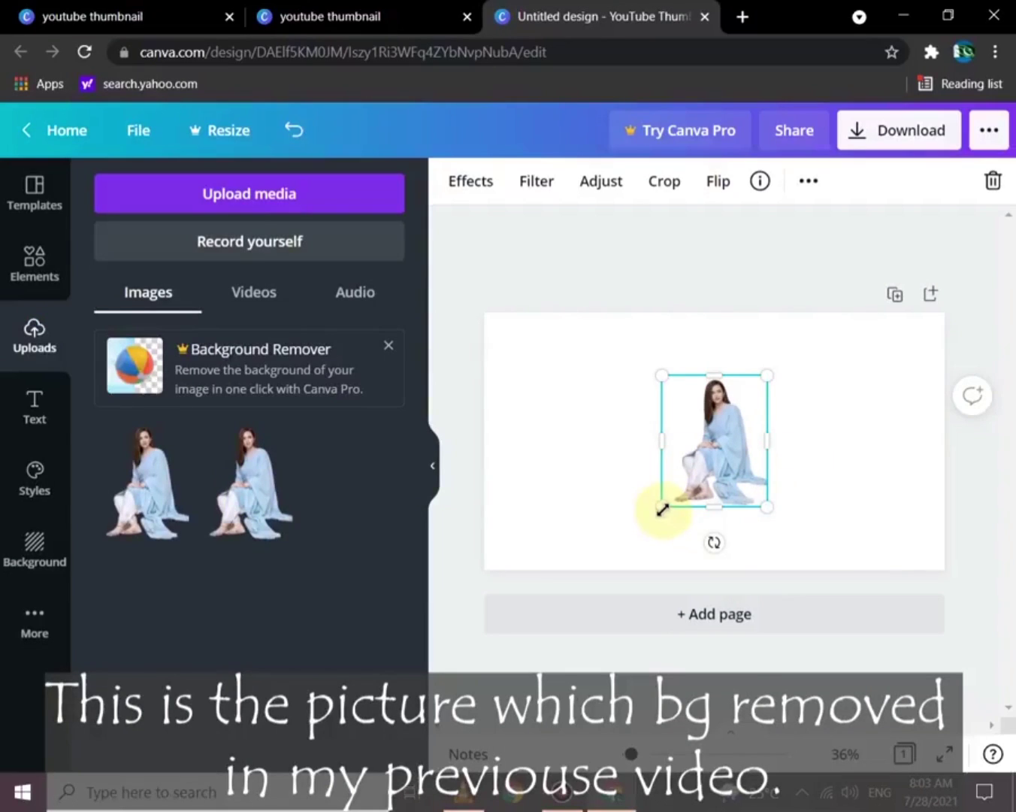
drag(663, 507, 549, 552)
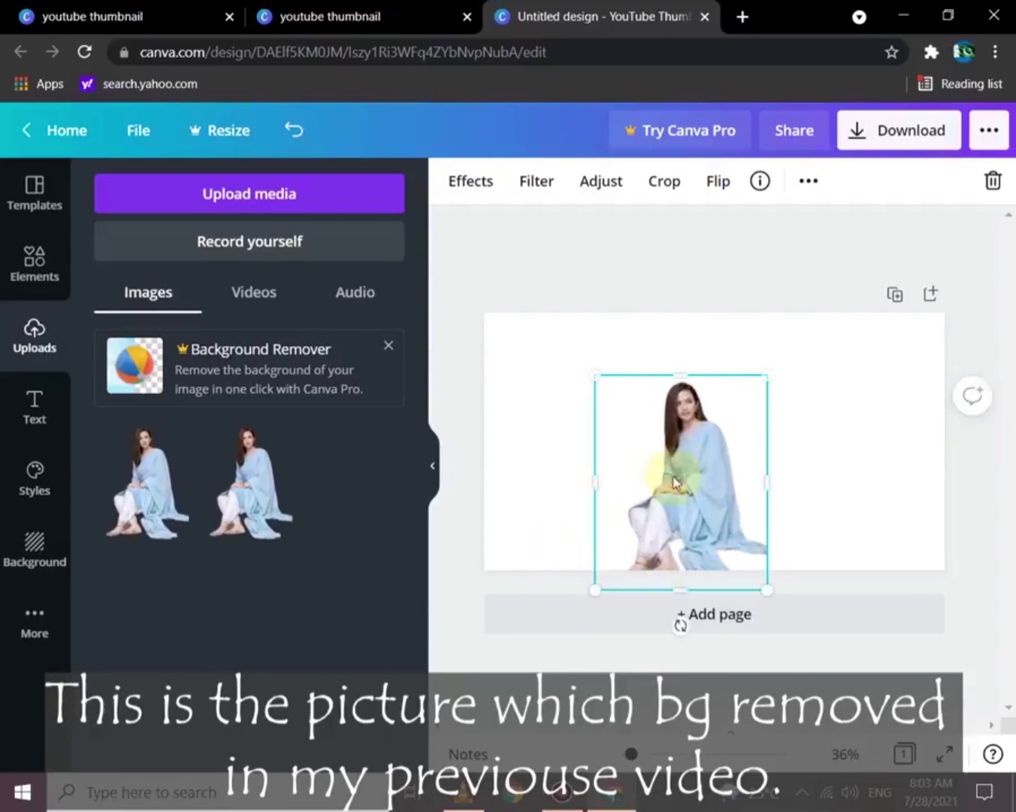
drag(765, 373, 848, 336)
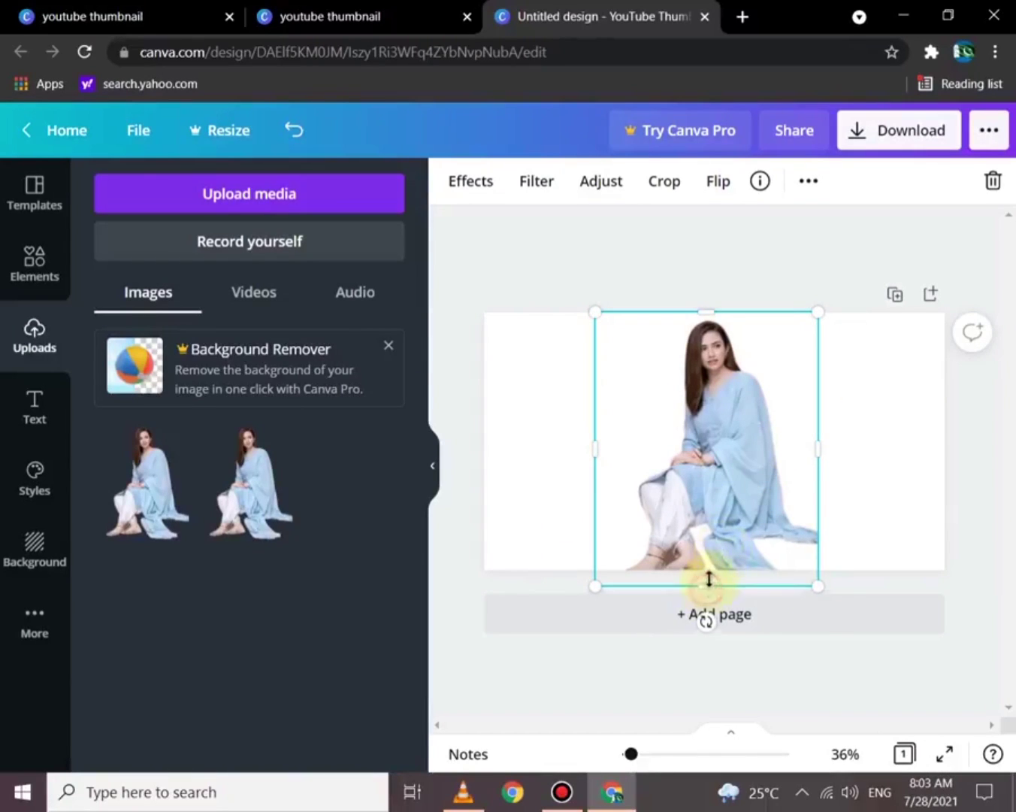
drag(706, 588, 711, 570)
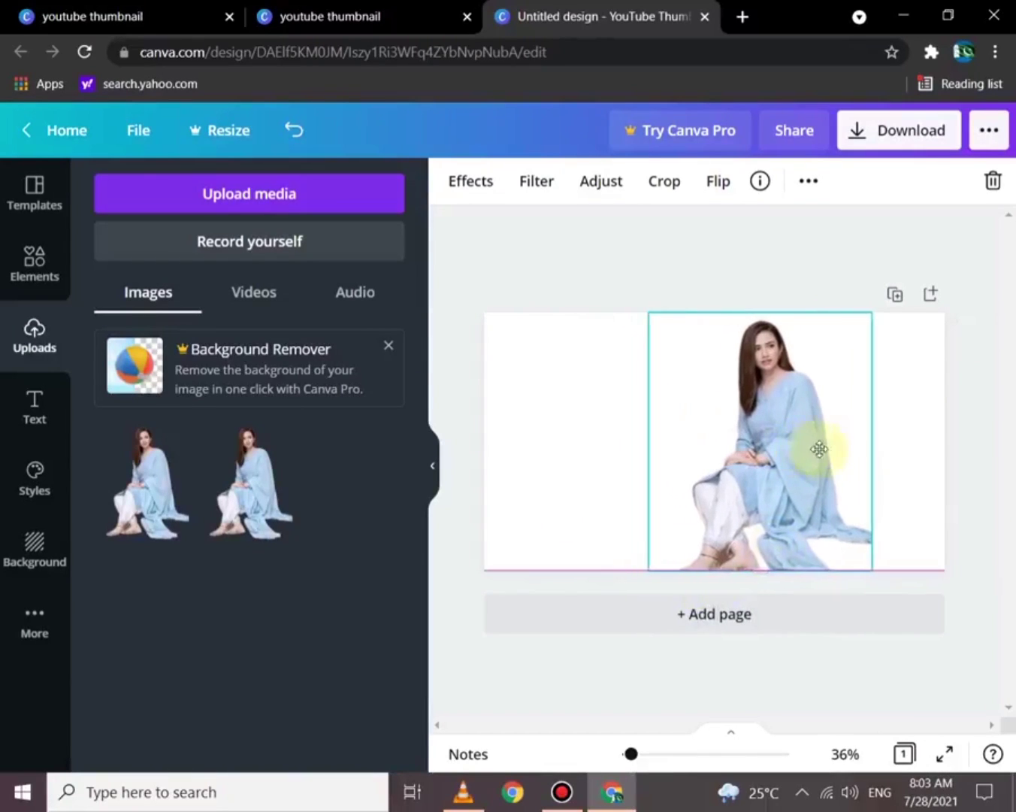
drag(735, 450, 861, 451)
click(619, 455)
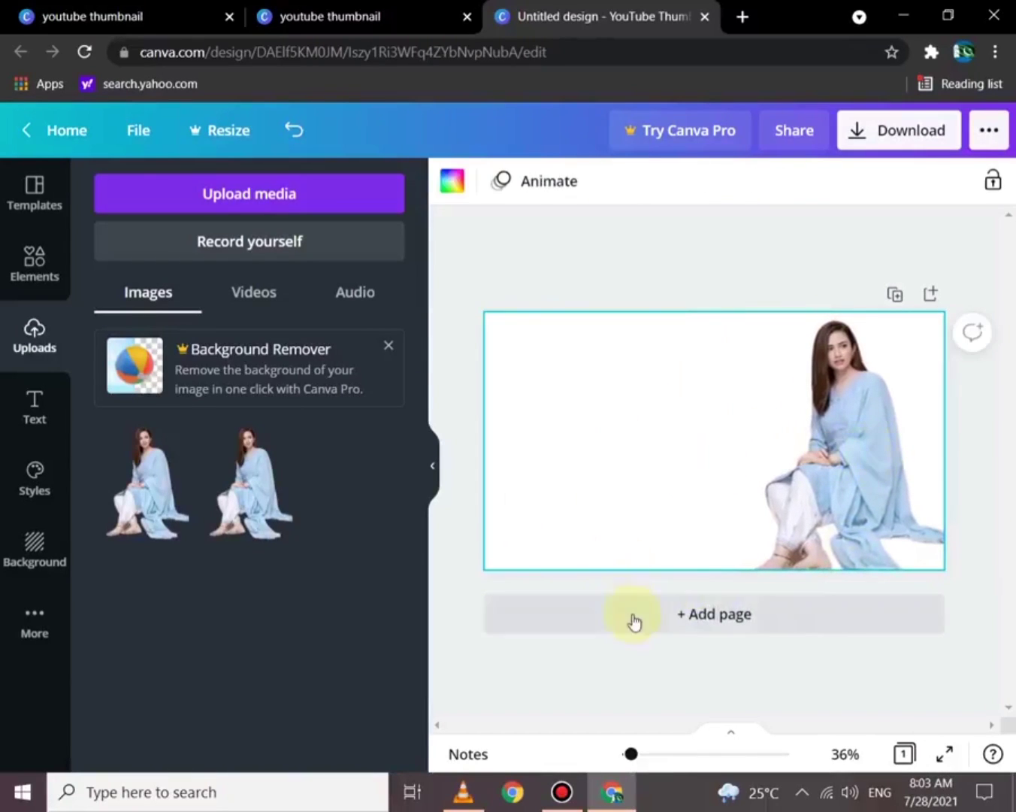
- Browse the Videos and Audio upload tabs and the list of upload sources
mouse_move(250, 480)
click(262, 303)
click(353, 294)
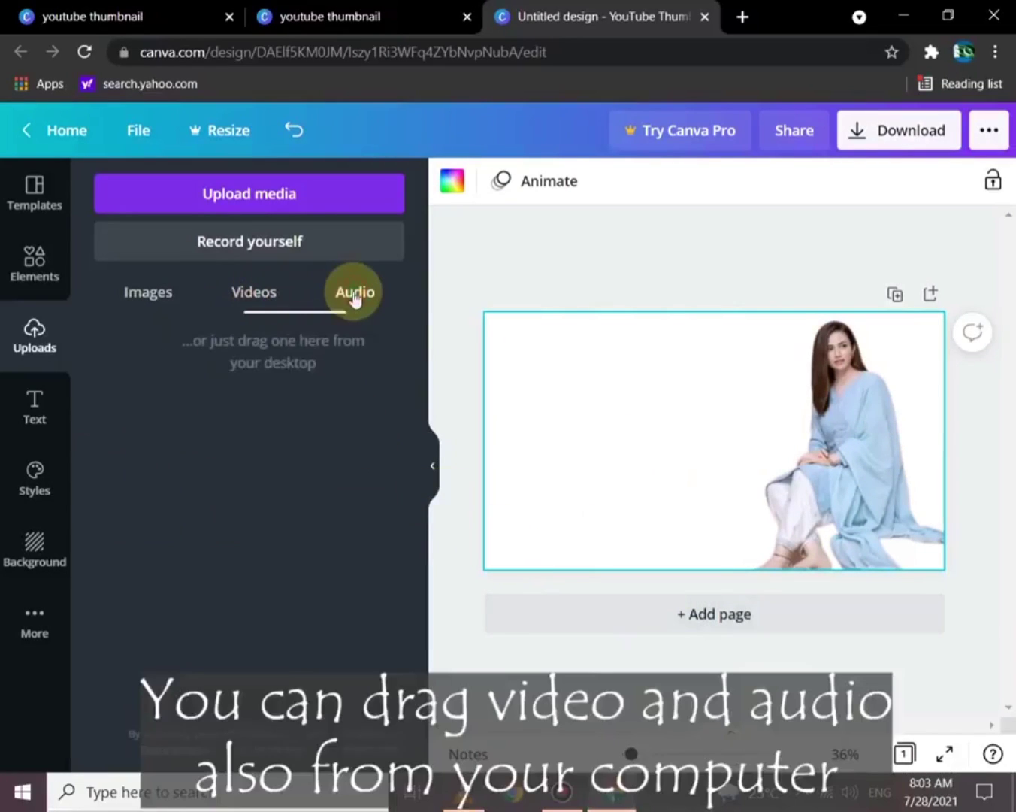
click(257, 297)
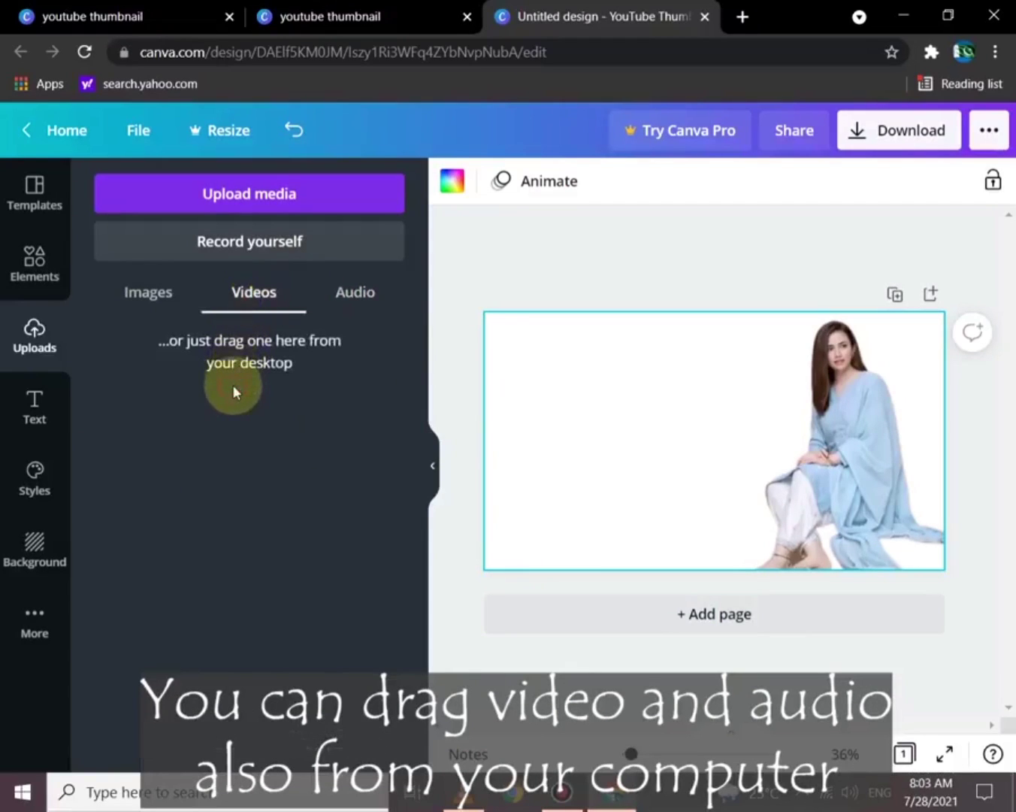
click(234, 356)
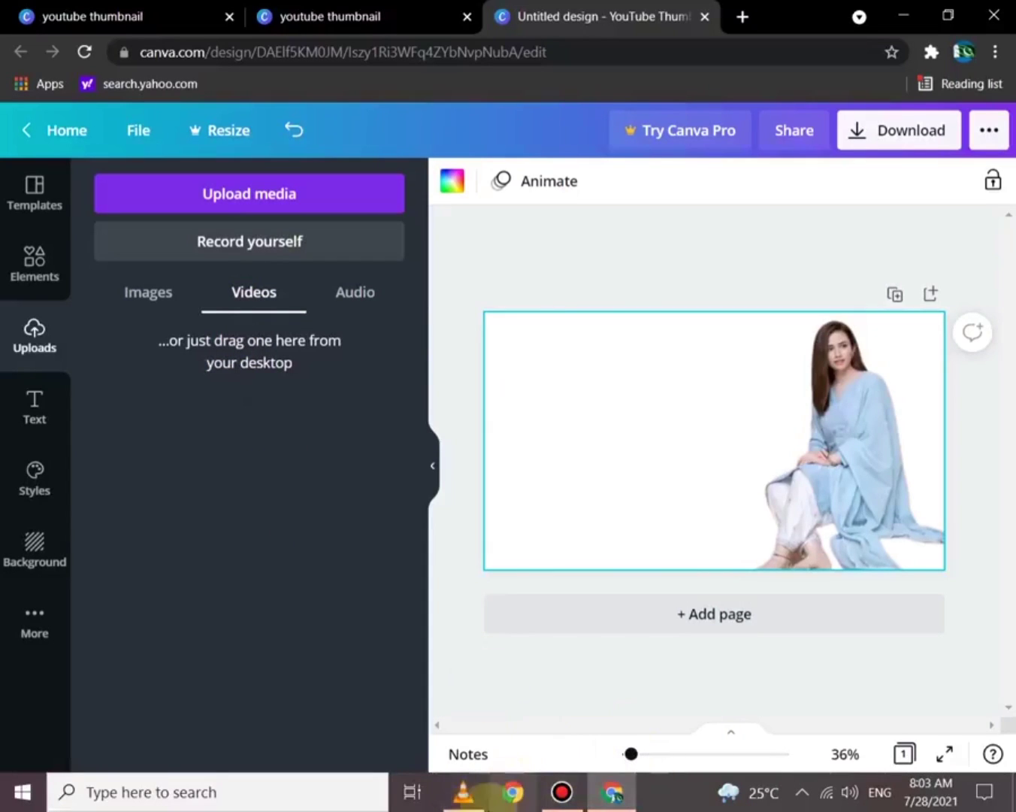
click(349, 296)
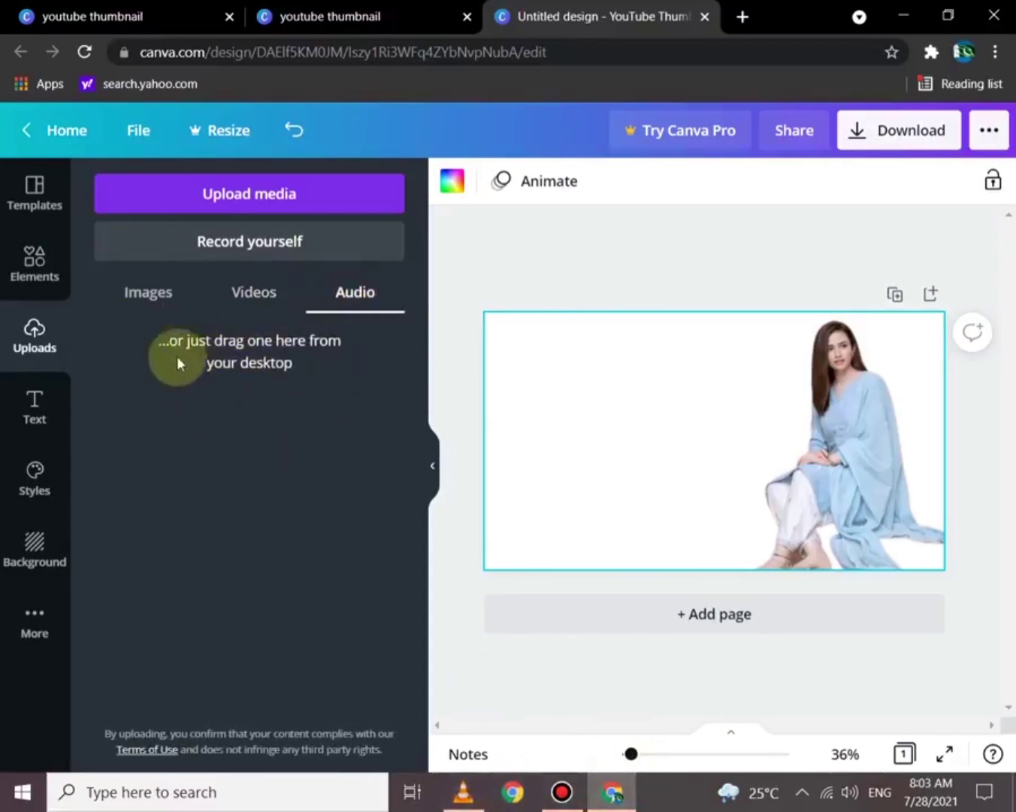
click(271, 197)
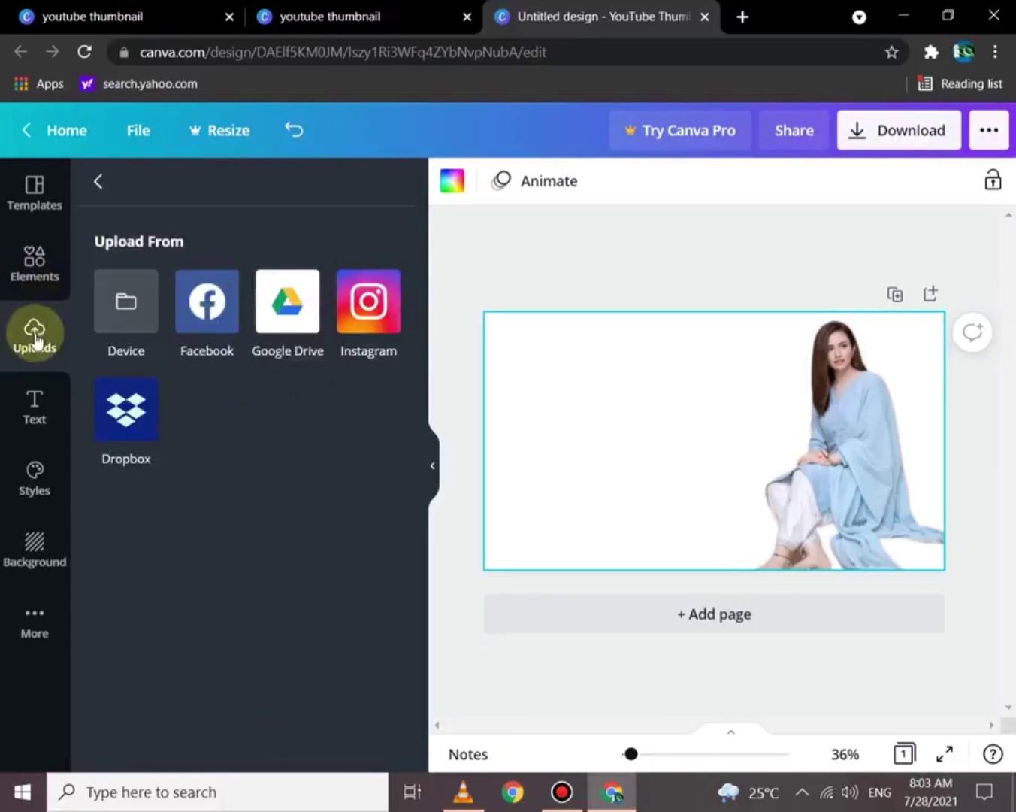
- Add the FREE DELIVERY text template from the Text styles panel
click(35, 254)
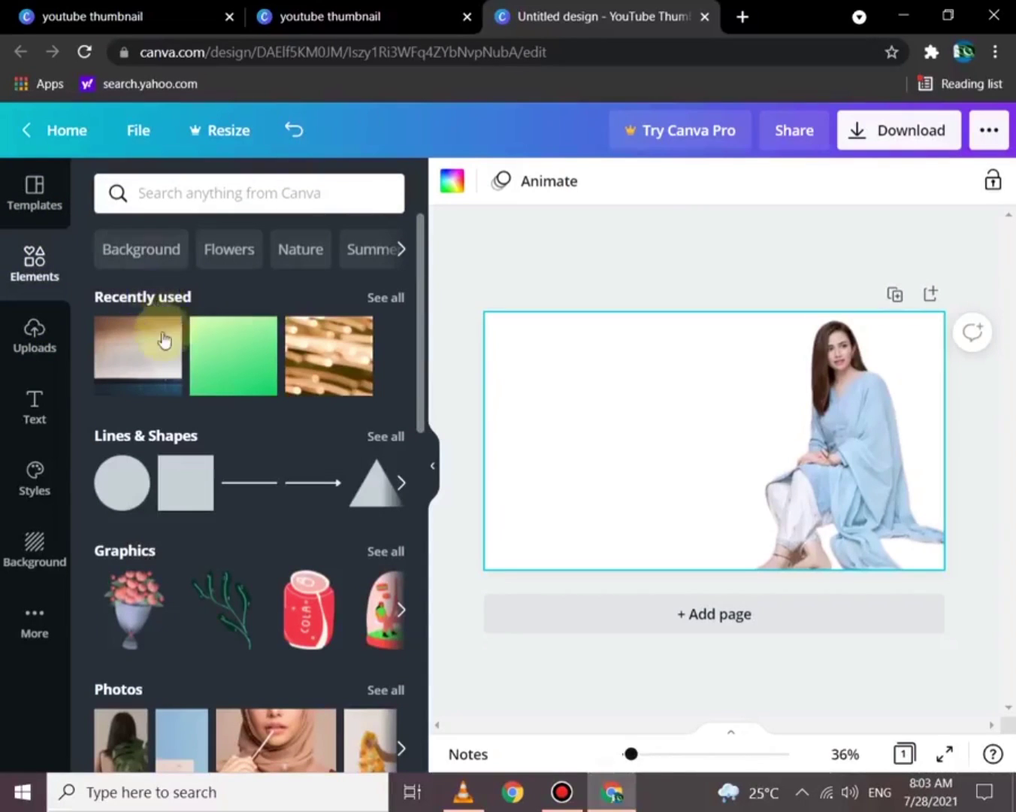
mouse_move(139, 355)
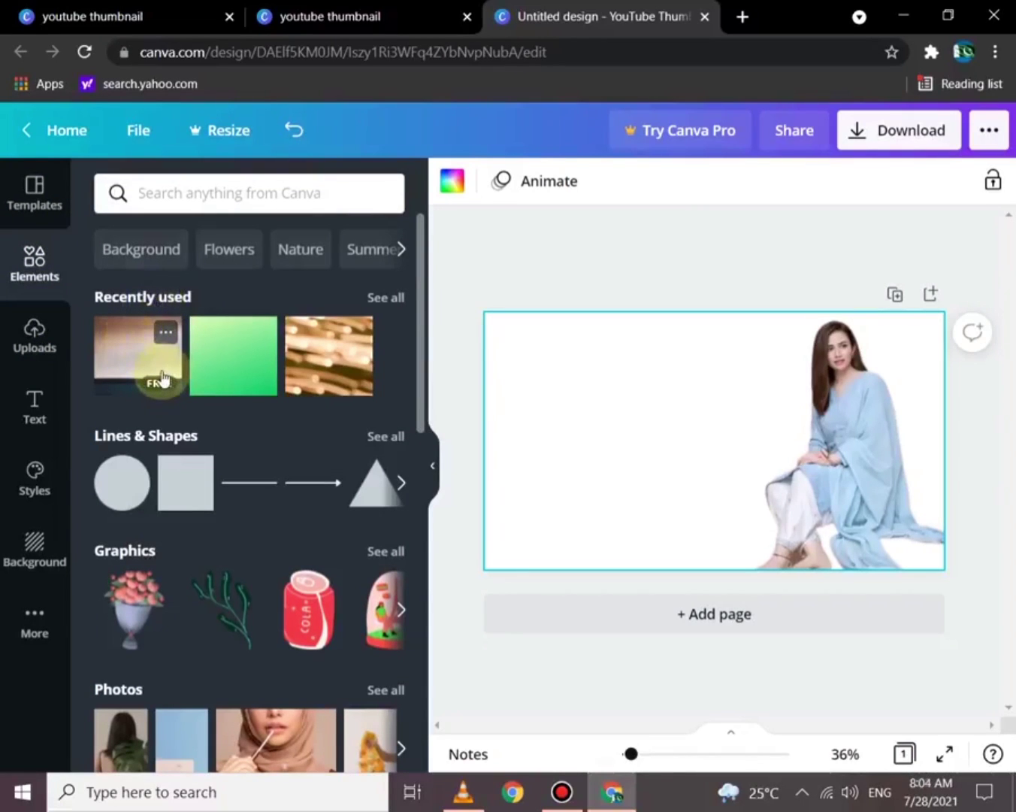
scroll(151, 372, down, 1)
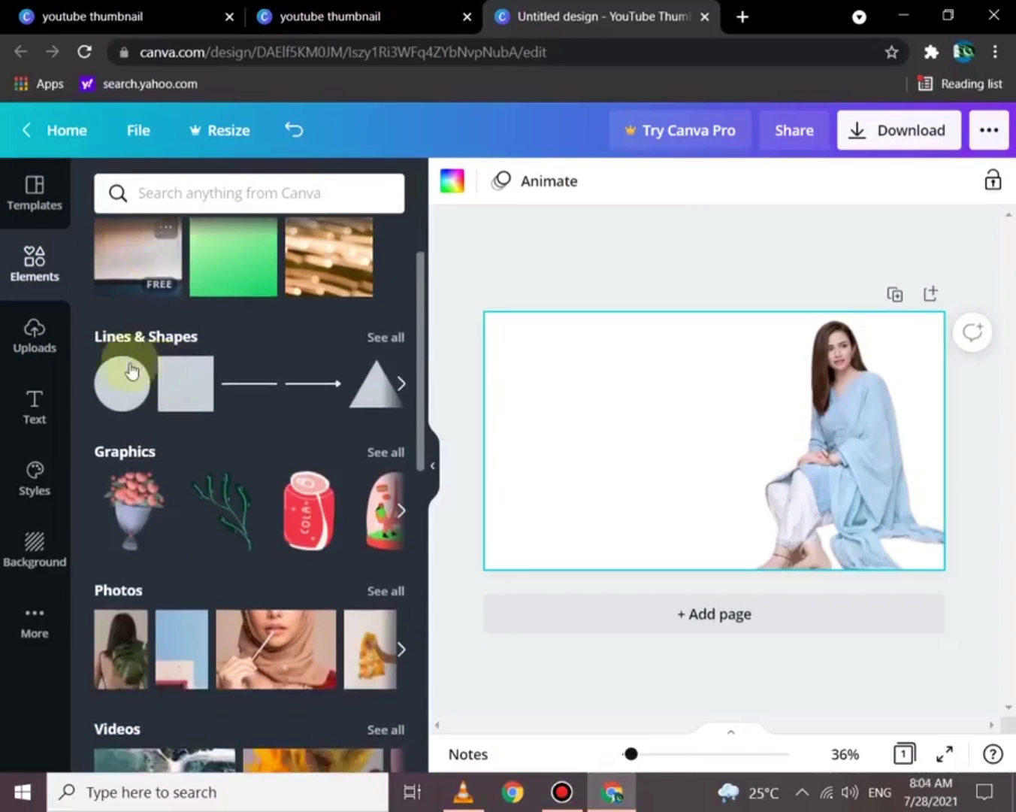
click(36, 417)
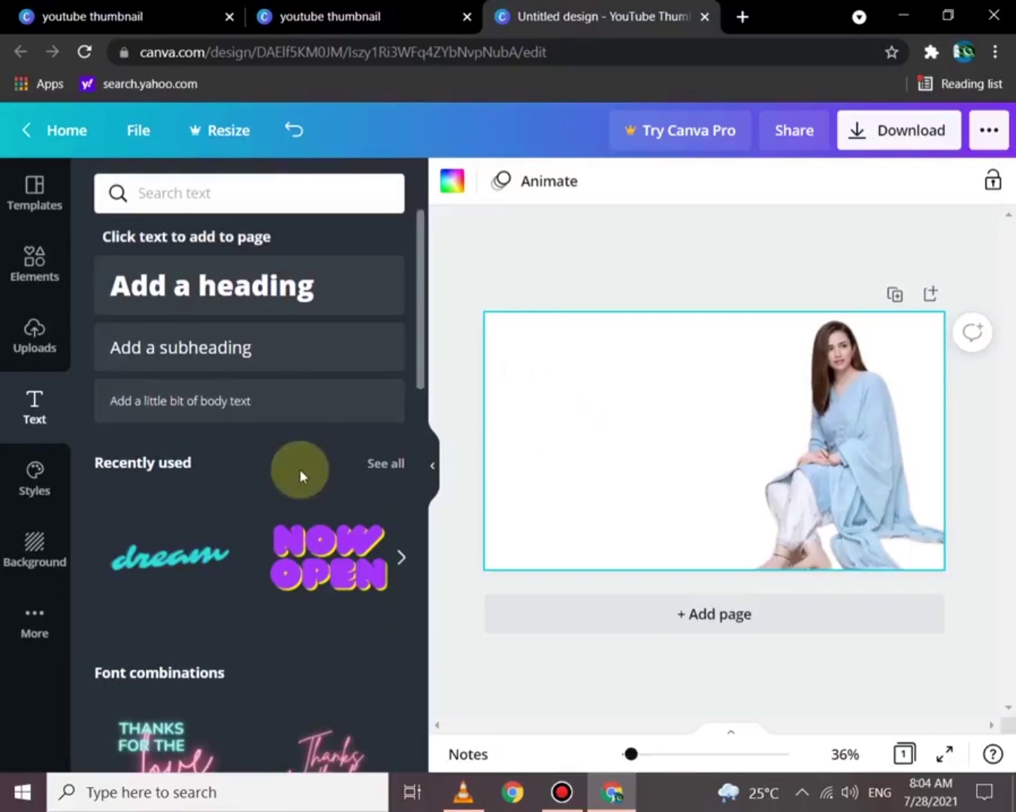
scroll(299, 468, down, 1)
scroll(299, 469, down, 1)
scroll(299, 469, down, 1)
scroll(301, 477, down, 2)
scroll(300, 476, down, 1)
scroll(266, 482, down, 1)
scroll(266, 484, down, 1)
scroll(249, 474, down, 2)
mouse_move(329, 410)
click(312, 417)
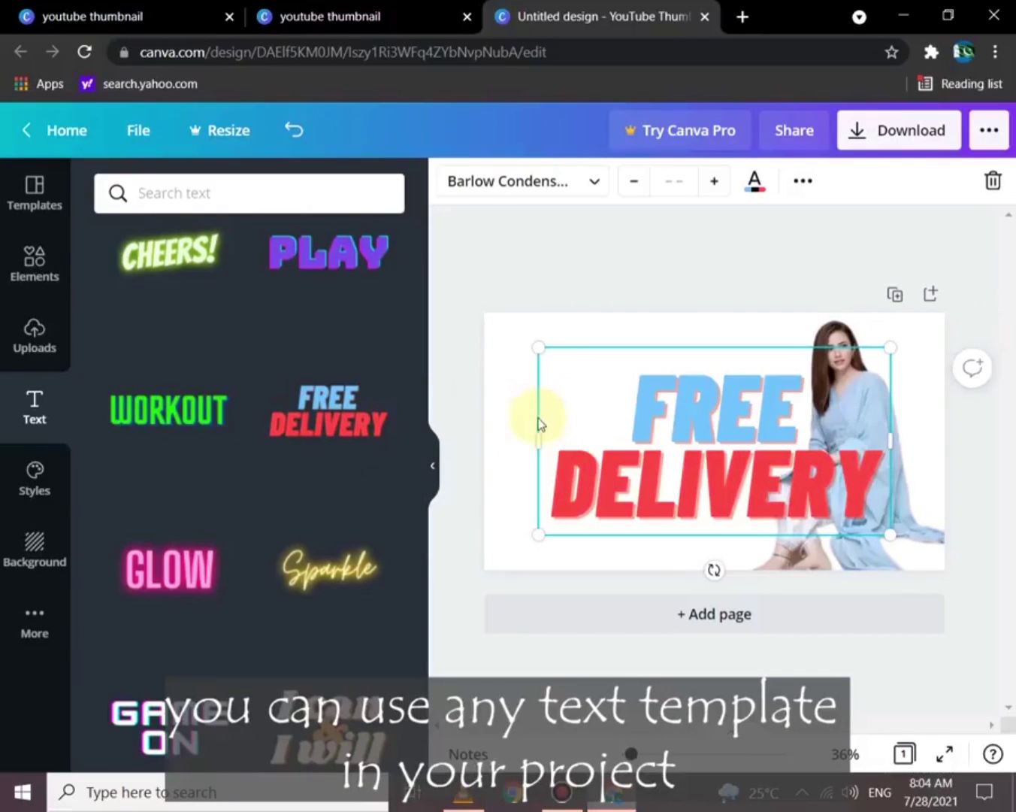
- Resize the FREE DELIVERY text and place it in the upper left
drag(889, 347, 792, 422)
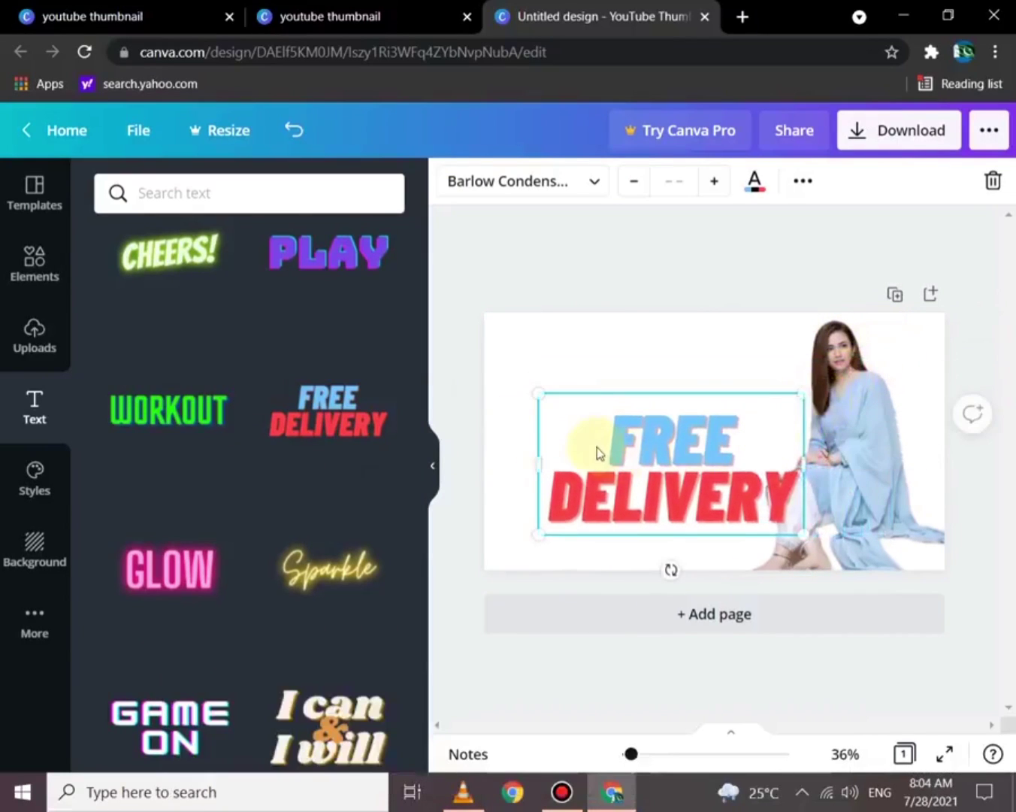
mouse_move(597, 451)
mouse_down()
mouse_move(543, 382)
mouse_move(541, 357)
mouse_up()
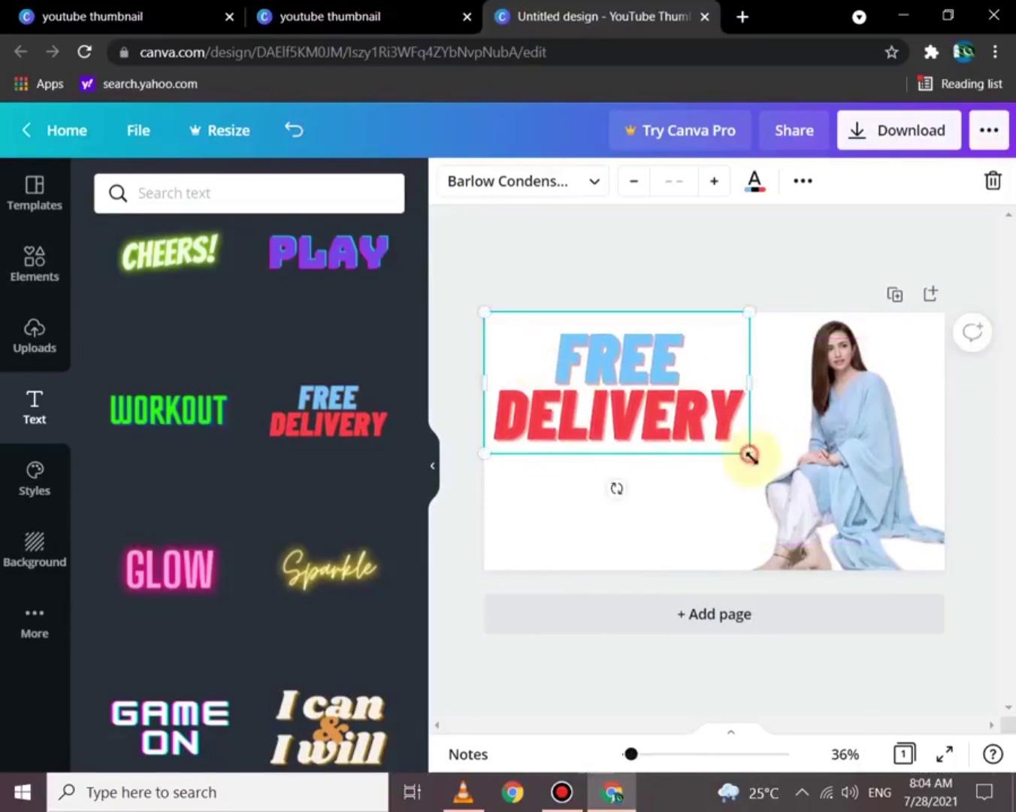
drag(751, 455, 767, 461)
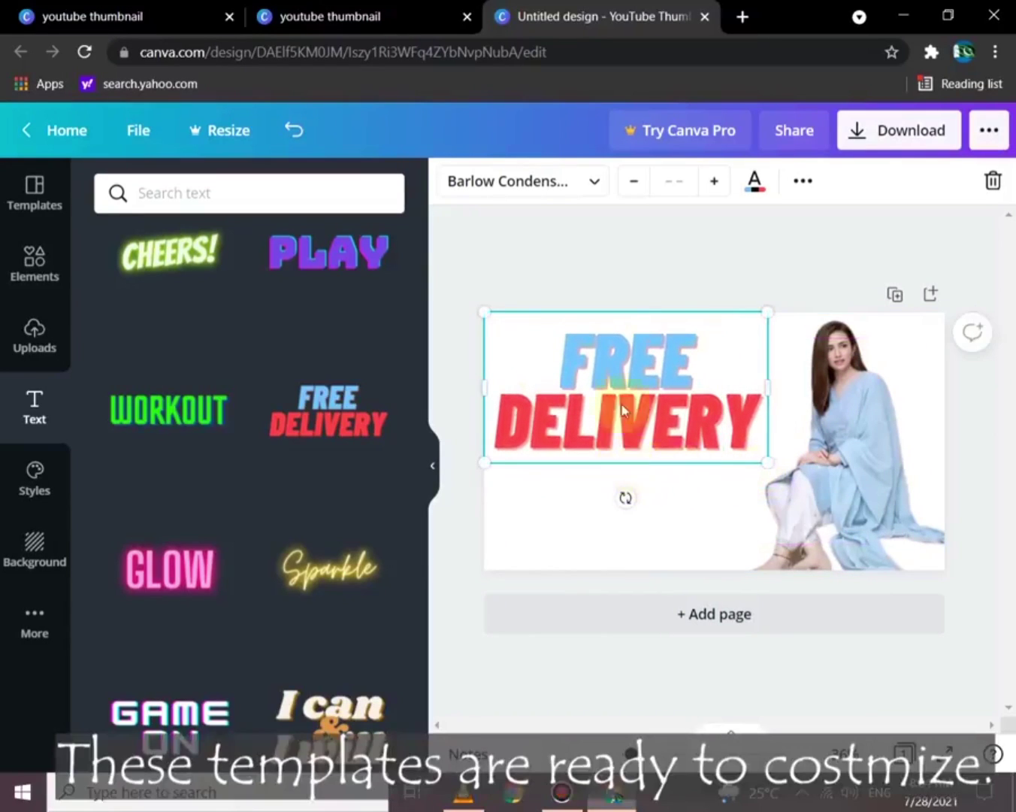
- Step the headline font size down and back up, briefly checking the colour choices
click(633, 188)
click(634, 188)
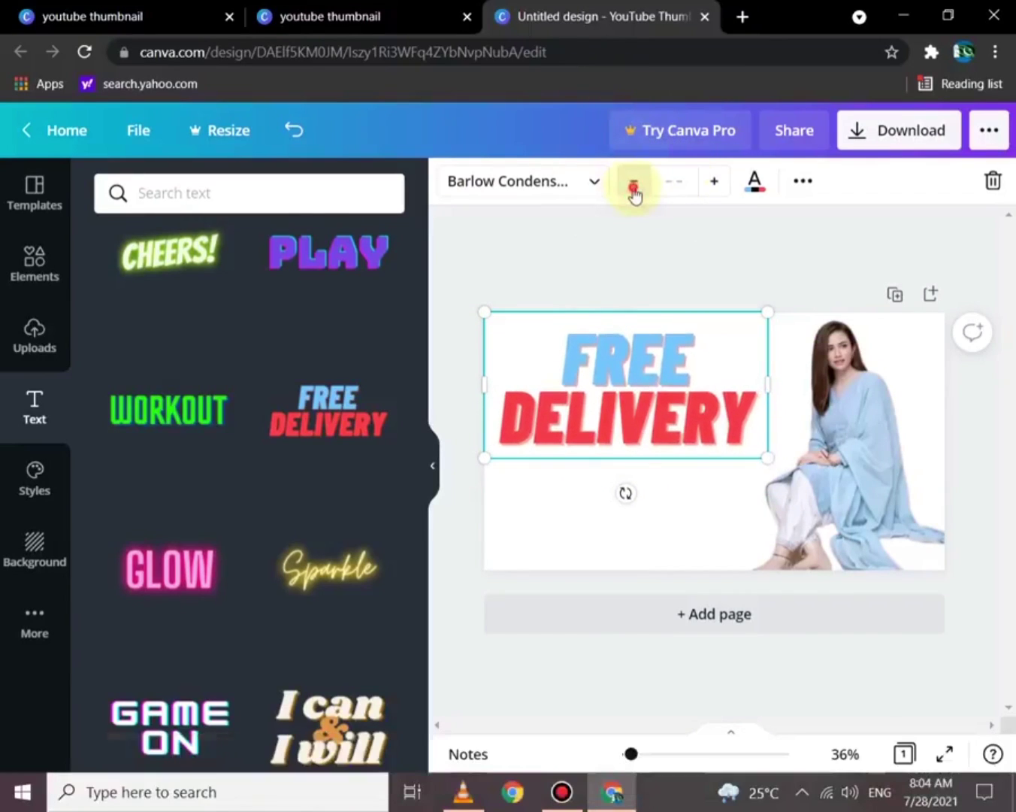
click(718, 188)
click(717, 184)
click(755, 187)
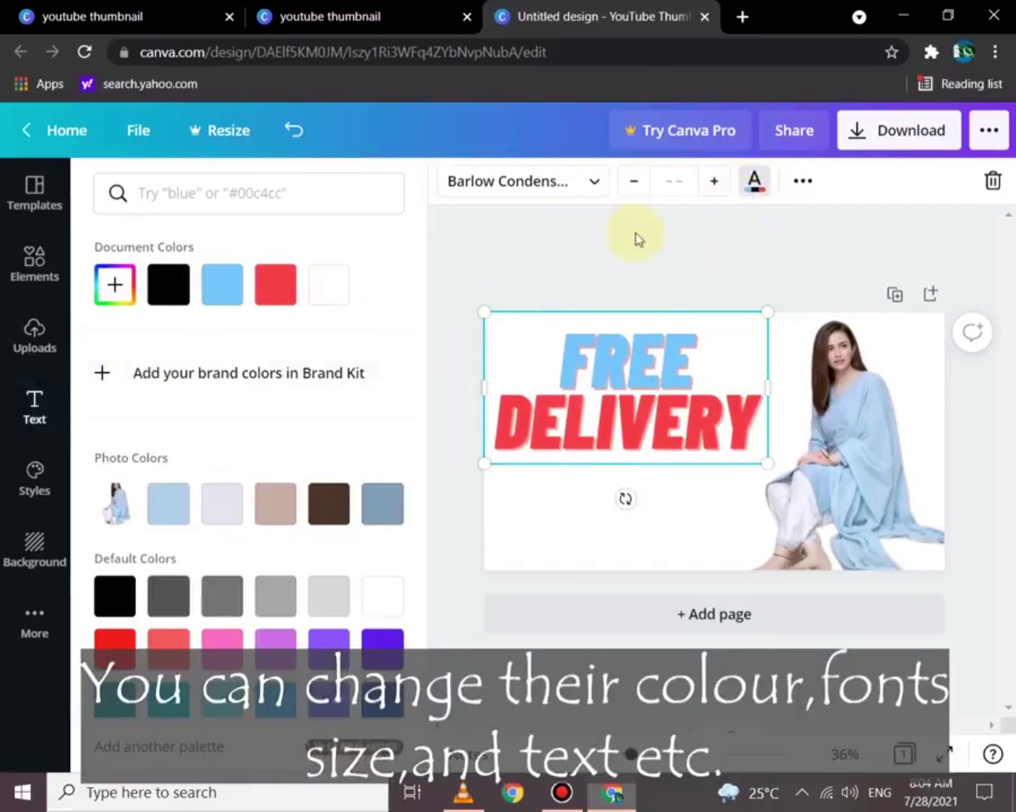
key(Escape)
- Replace FREE with 'HOW TO BECOME' and widen the text box to fit
double_click(630, 360)
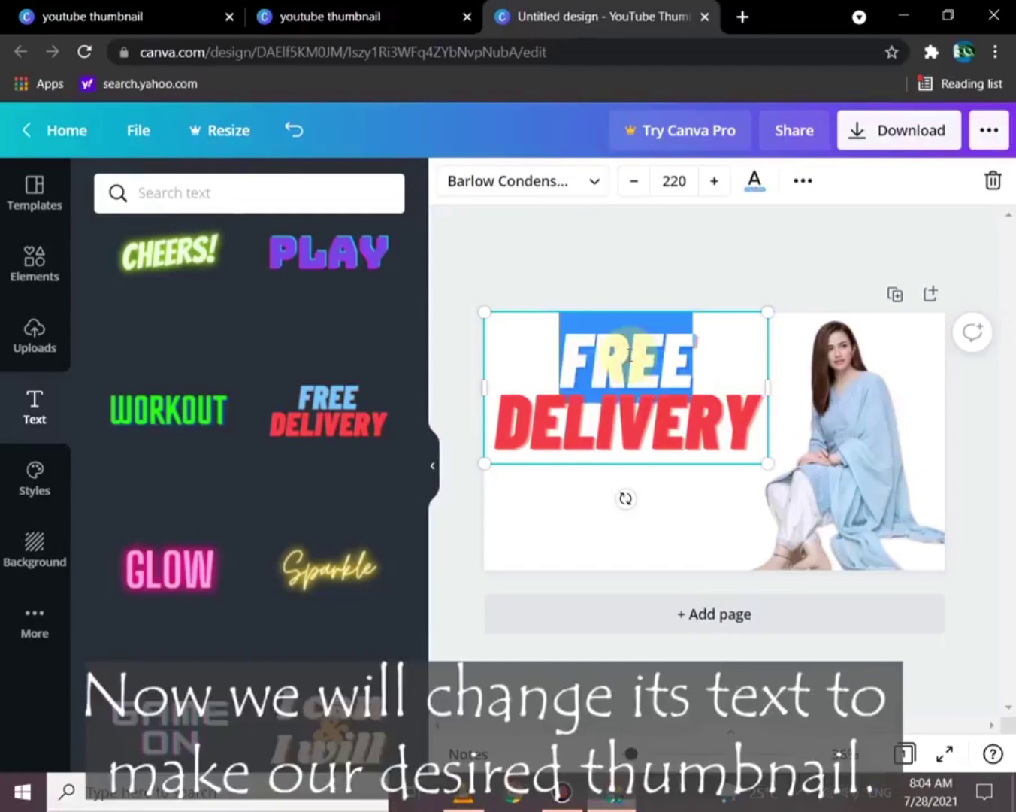
text(HOW TO BE)
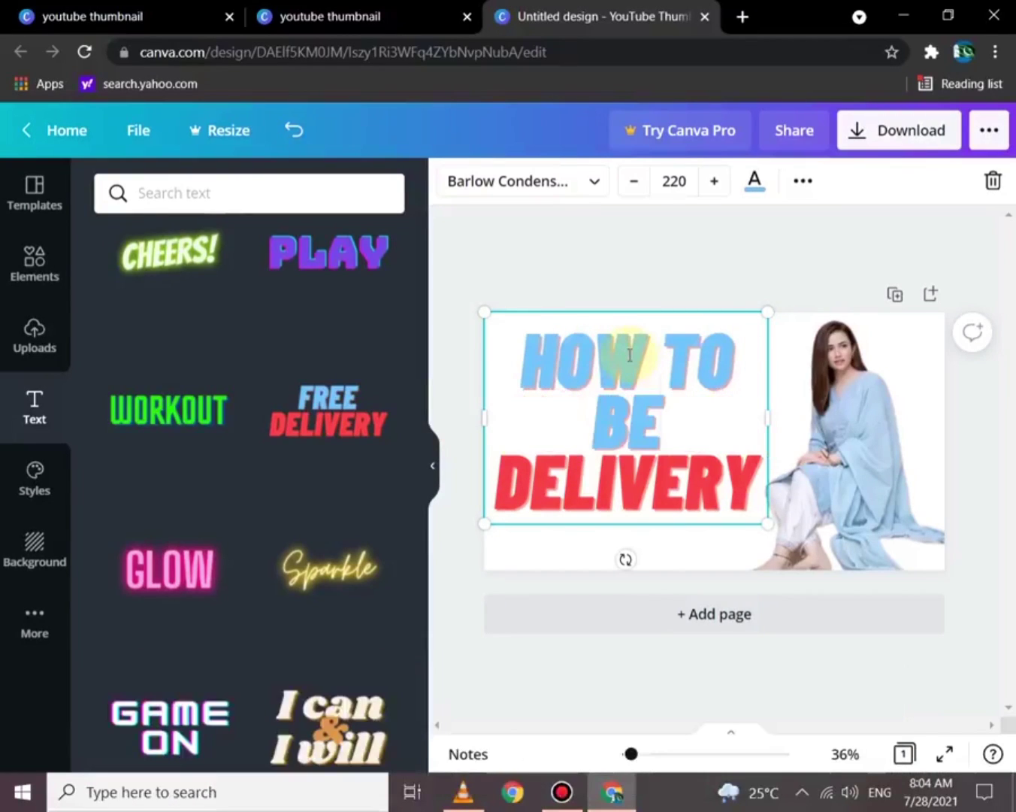
text(COME)
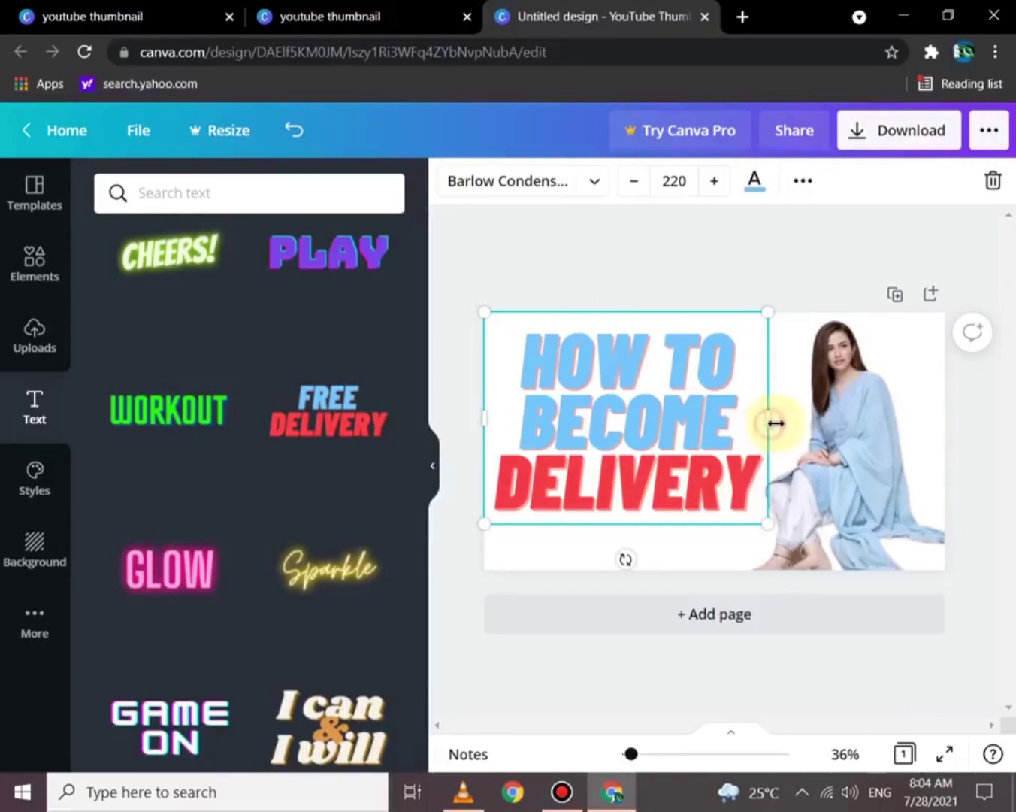
drag(777, 424, 799, 423)
- Replace DELIVERY with 'BEAUTIFUL?' on one line and nudge the headline down
double_click(645, 488)
text(BEAUTIFUL)
key(Return)
text(?)
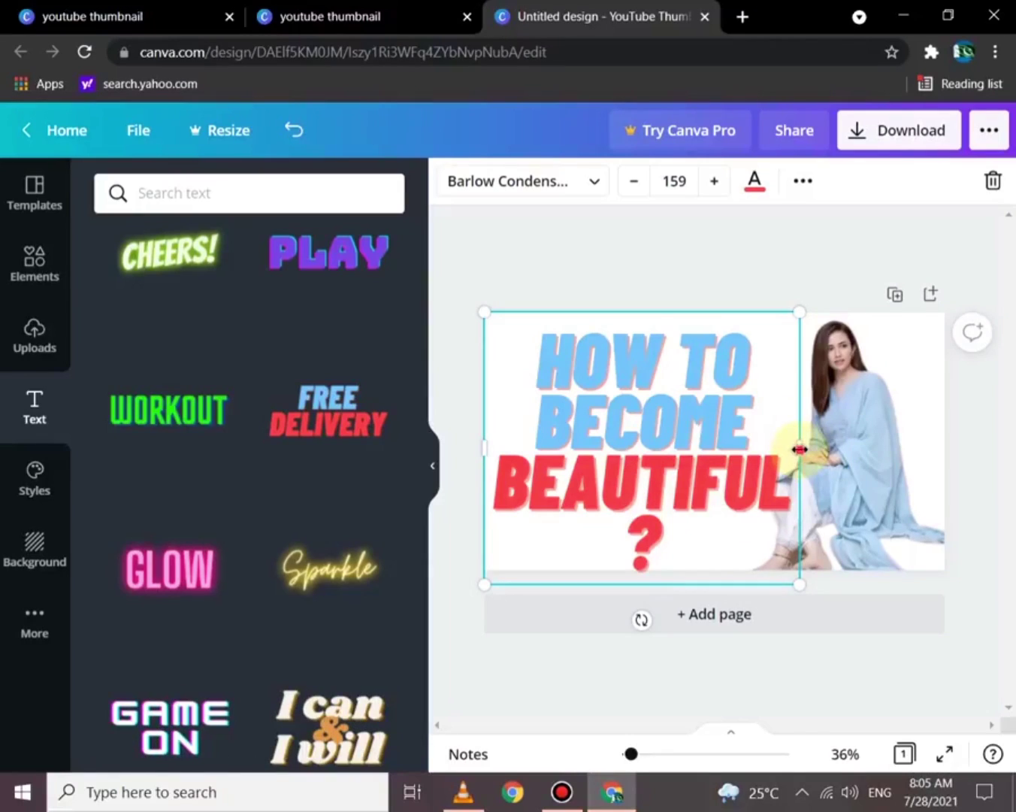
drag(799, 449, 826, 451)
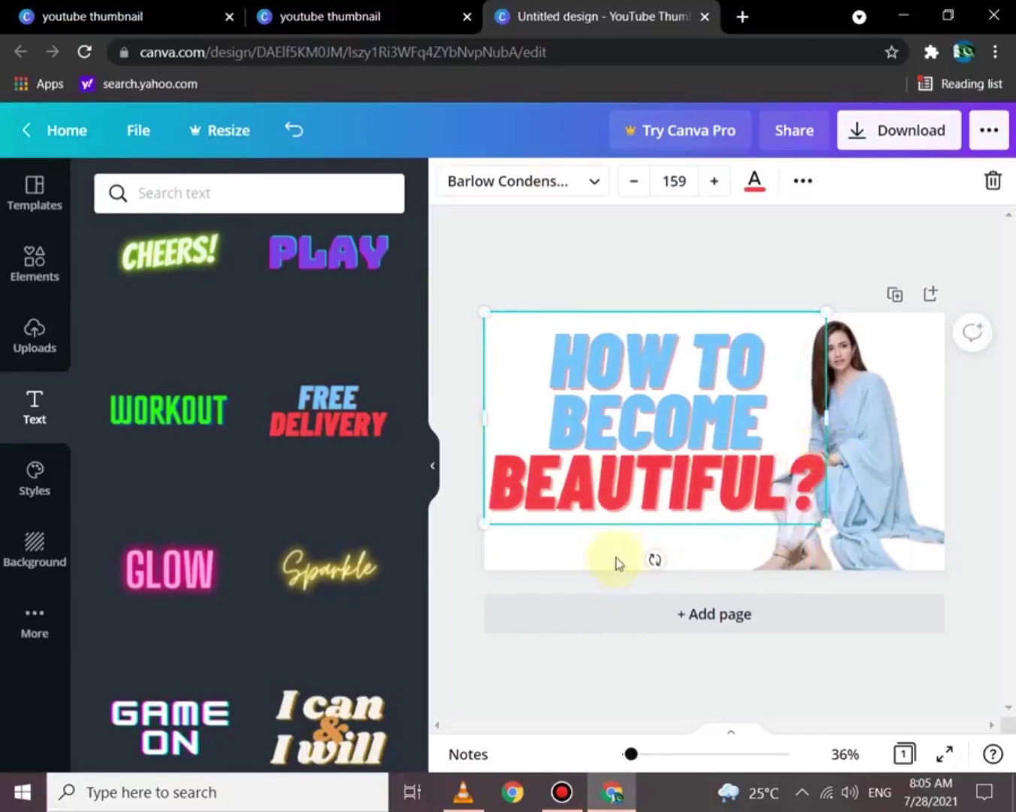
drag(662, 529, 659, 543)
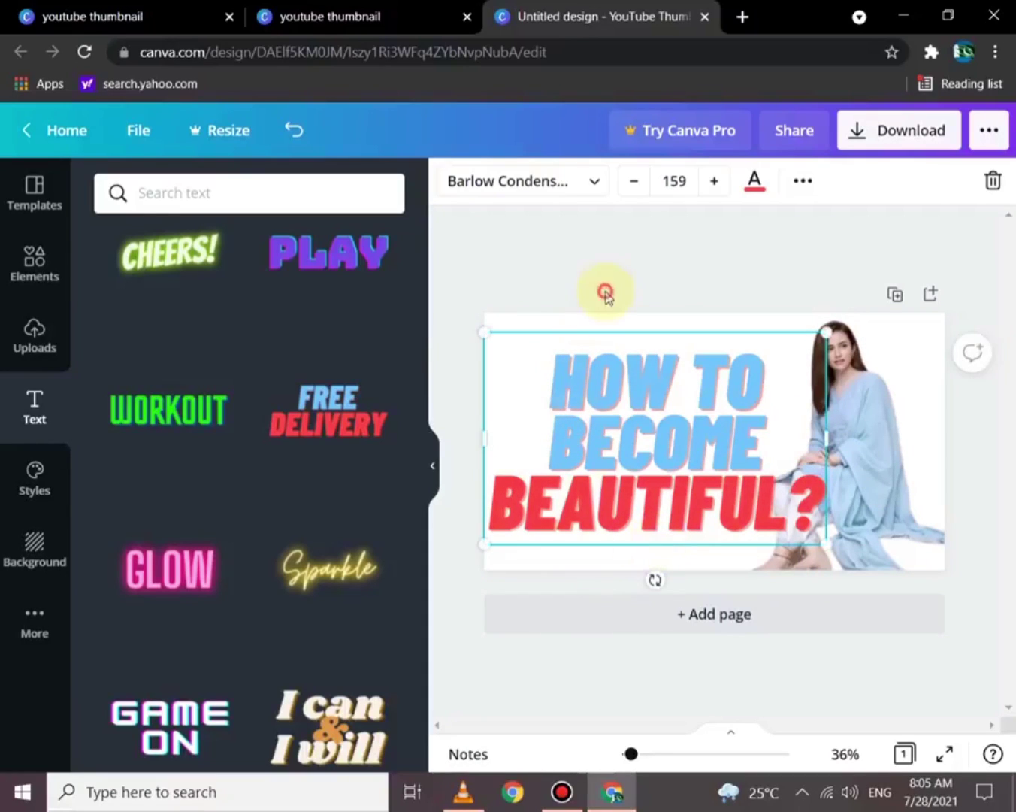
- Select the headline and open its font list on Barlow Condensed Bold
click(606, 293)
click(664, 375)
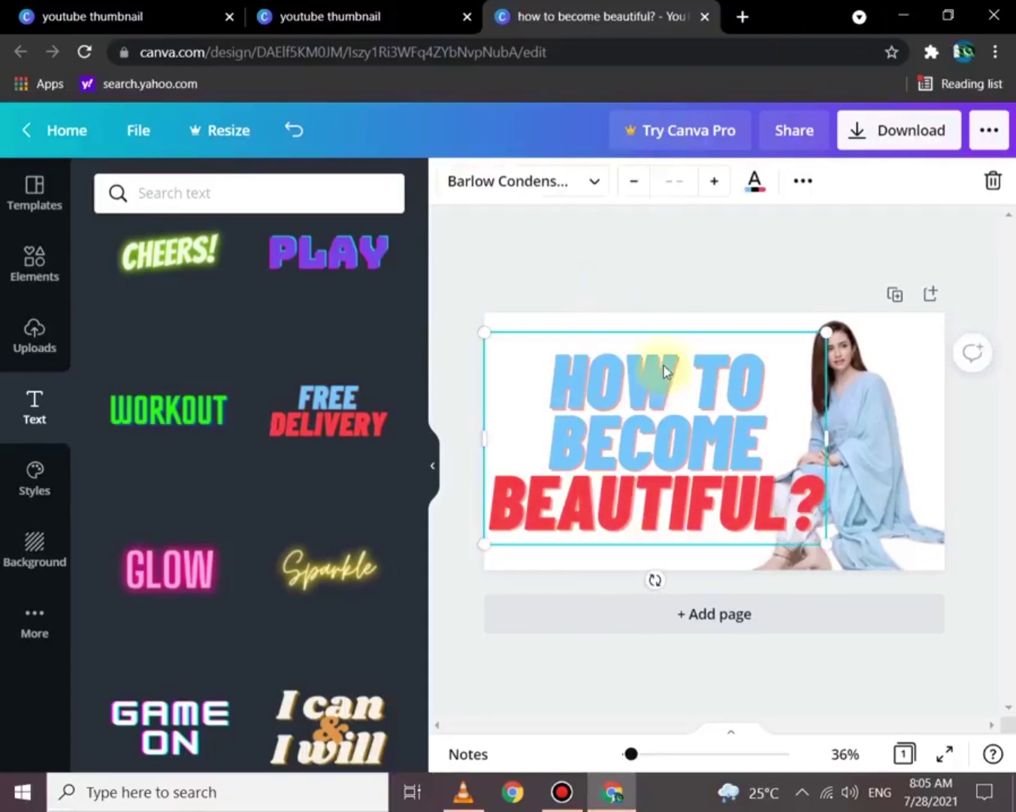
click(595, 183)
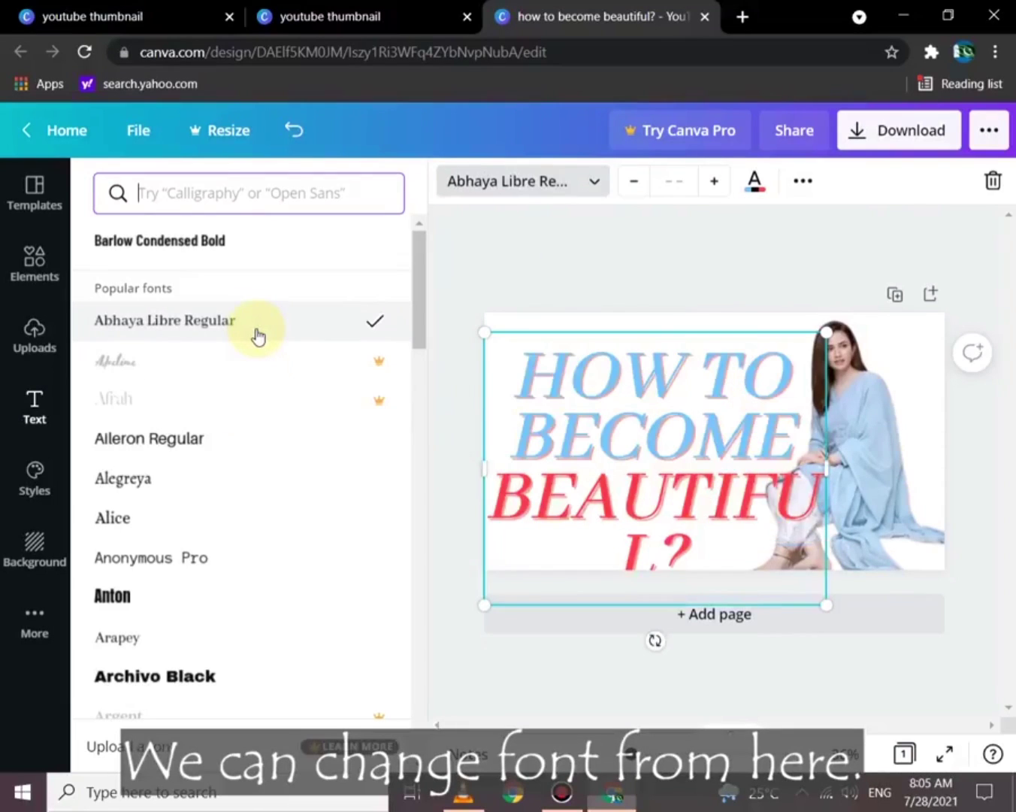
click(273, 245)
- Browse other fonts, reapply Barlow Condensed Bold, and shrink the headline one size step
scroll(272, 435, down, 2)
scroll(272, 435, down, 2)
scroll(273, 436, down, 3)
scroll(267, 451, down, 1)
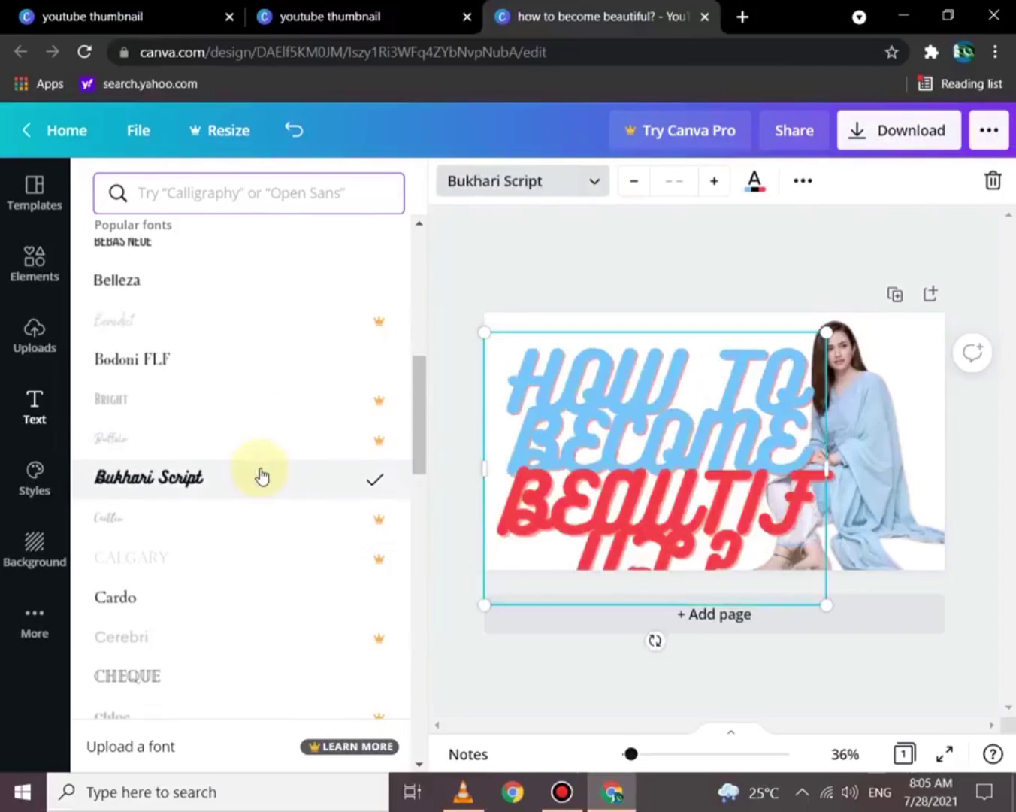
scroll(259, 474, down, 4)
scroll(259, 475, down, 5)
scroll(261, 476, up, 1)
scroll(262, 475, up, 3)
scroll(261, 475, up, 1)
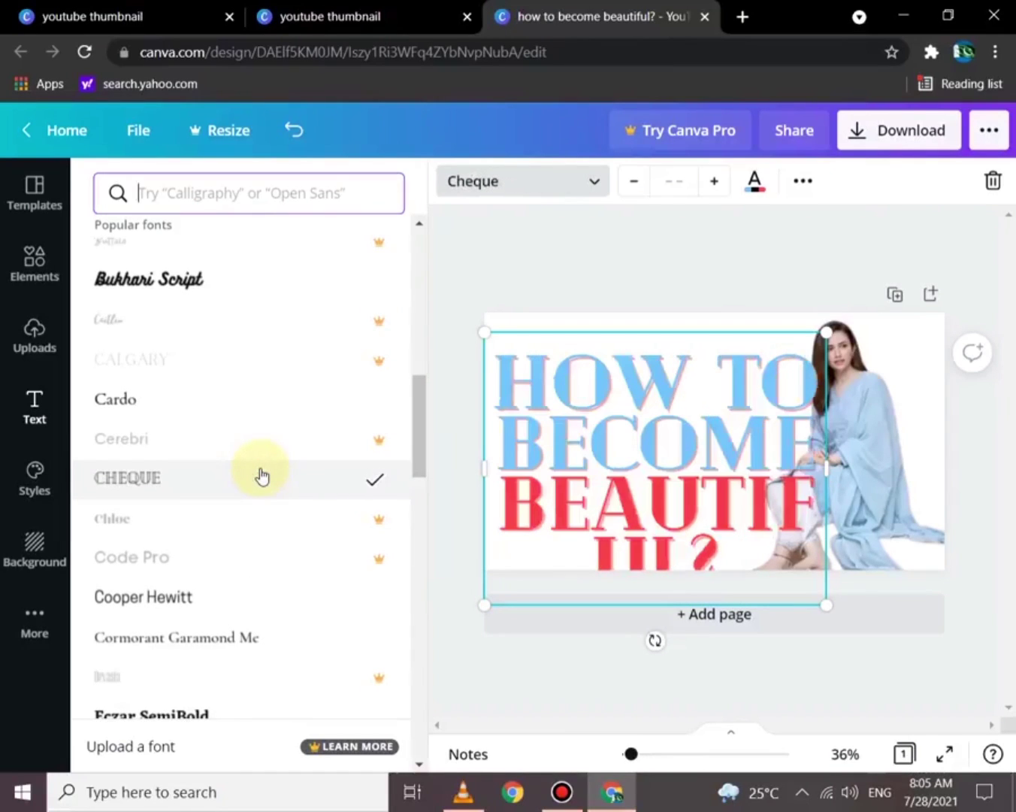
scroll(262, 474, up, 1)
scroll(262, 474, up, 10)
scroll(262, 474, up, 1)
click(291, 257)
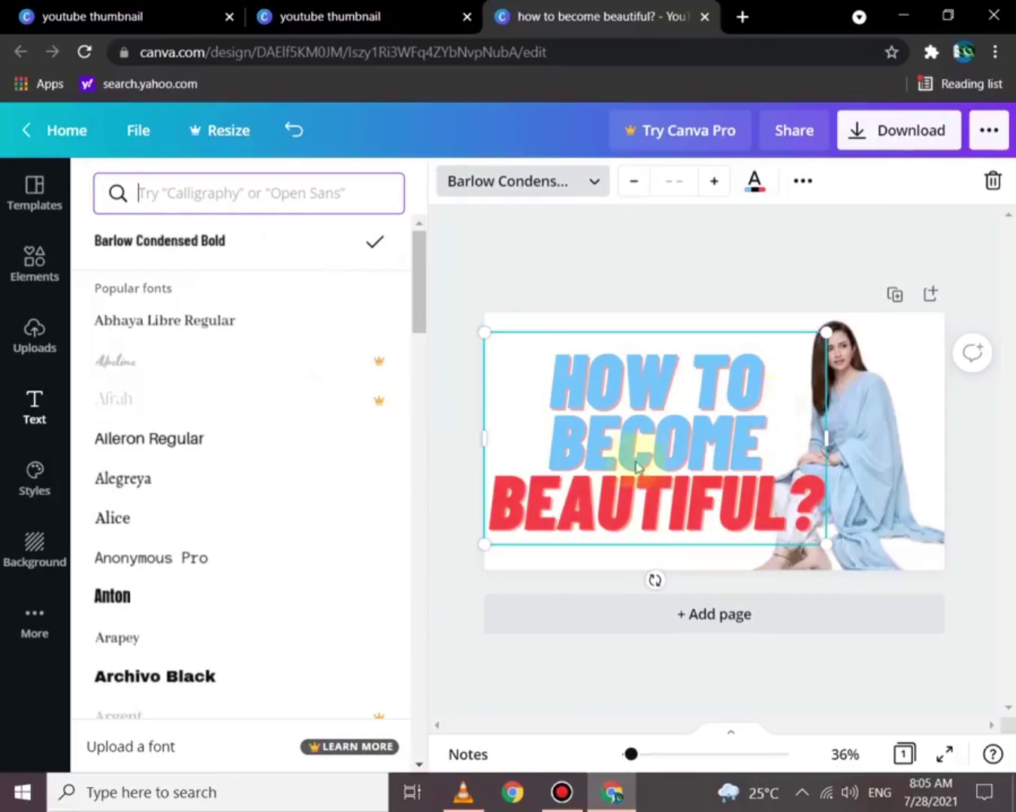
click(636, 188)
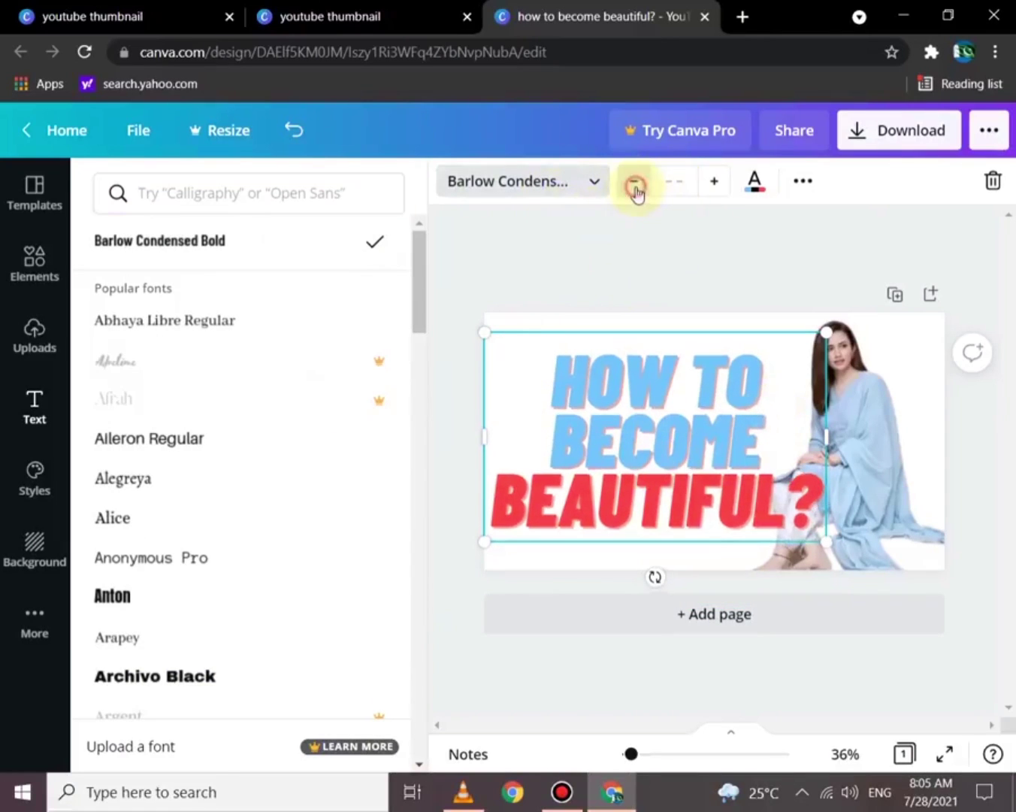
click(800, 184)
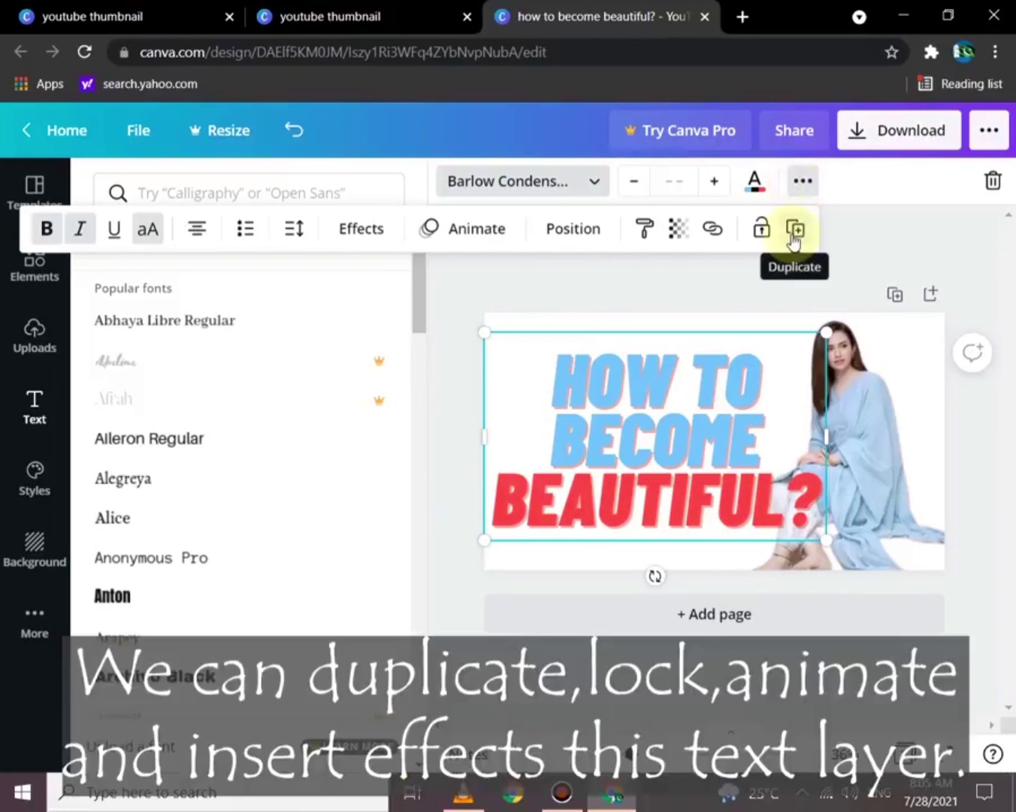
click(793, 237)
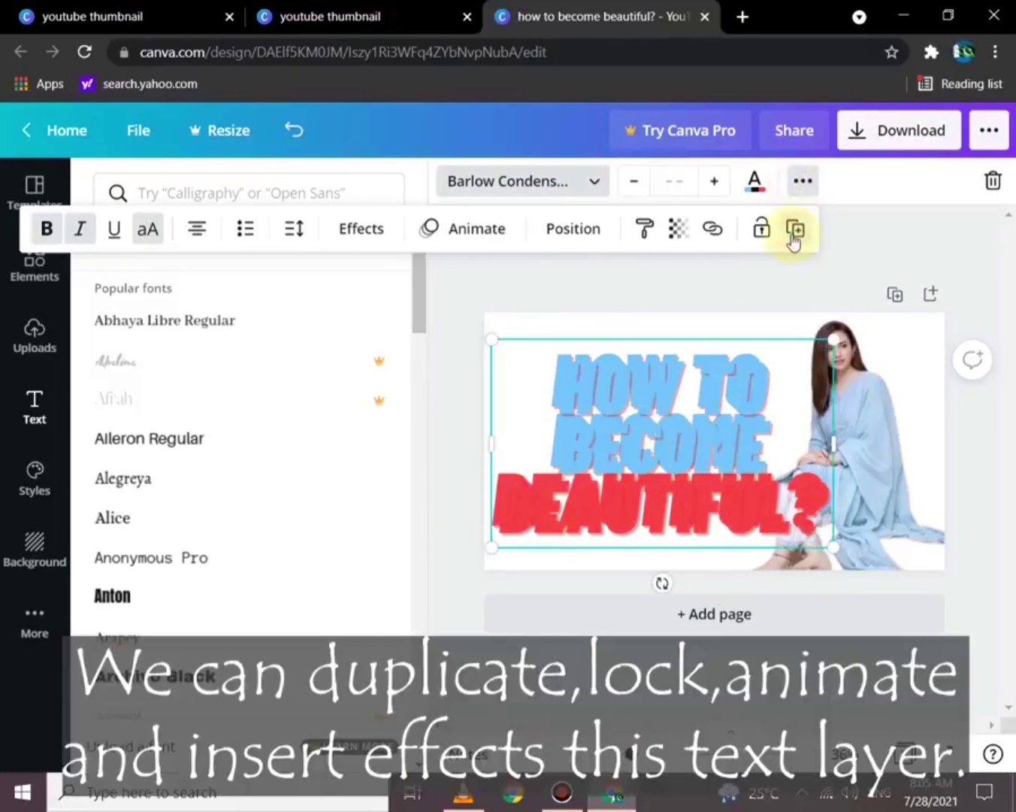
key(ctrl+z)
click(696, 396)
click(804, 182)
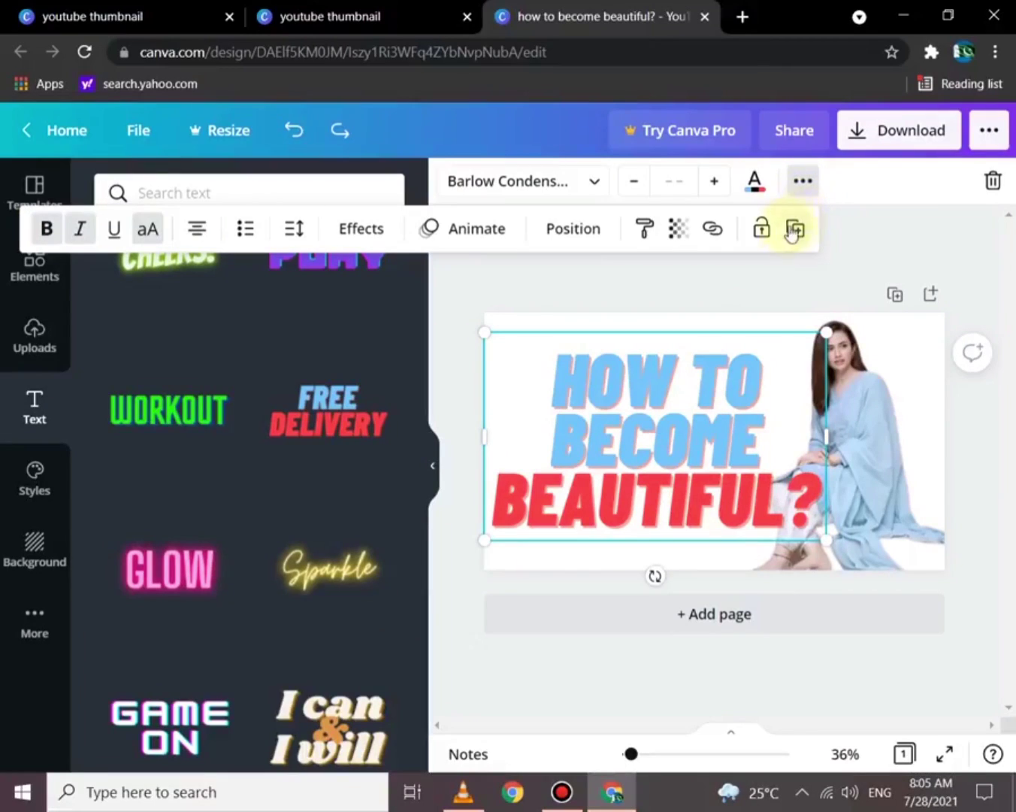
click(763, 229)
click(693, 384)
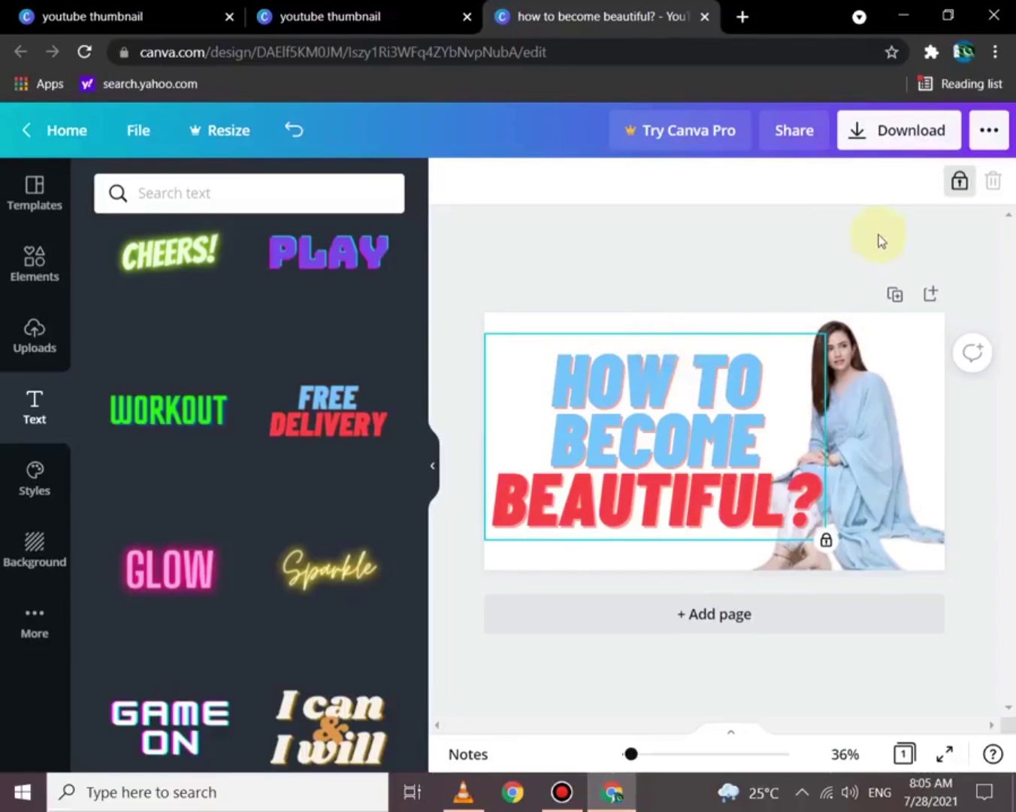
click(963, 185)
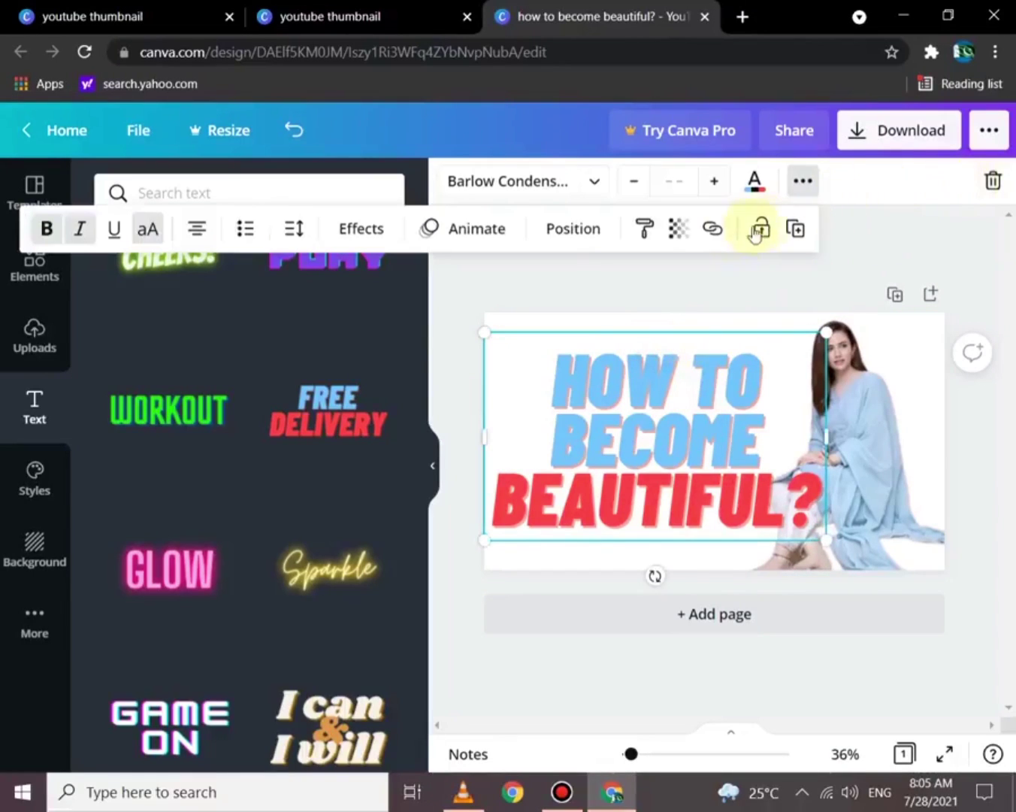
click(687, 245)
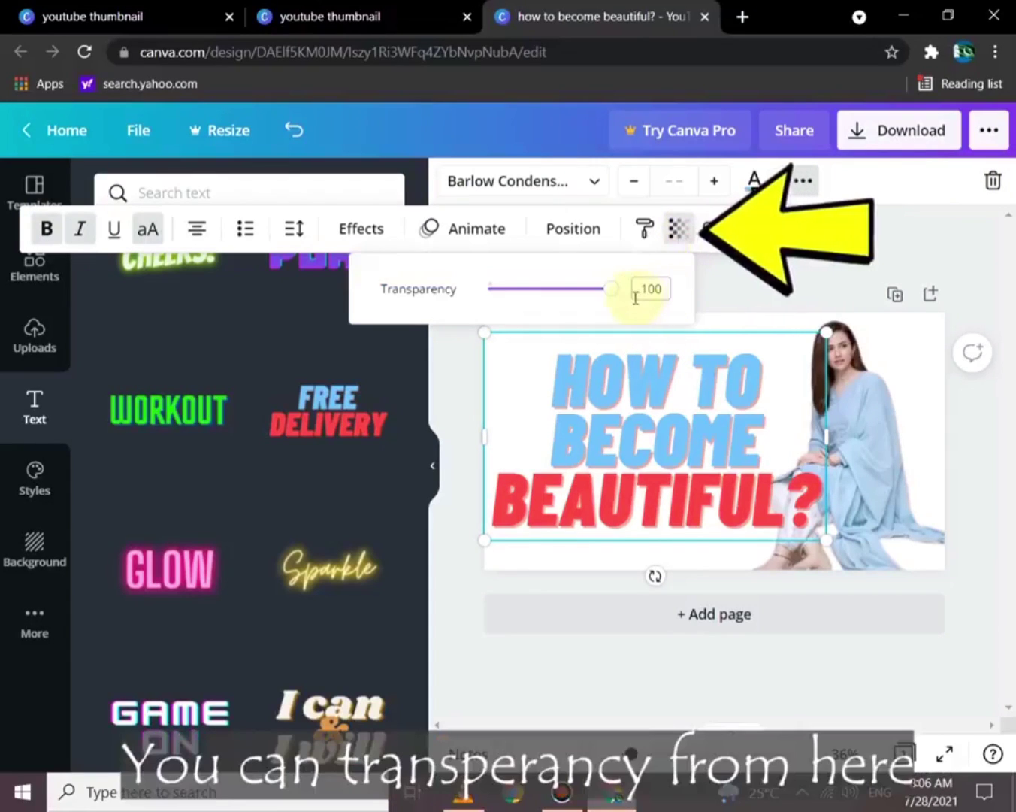
mouse_move(633, 289)
mouse_down()
mouse_move(598, 302)
mouse_move(504, 291)
mouse_move(555, 303)
mouse_move(612, 291)
mouse_up()
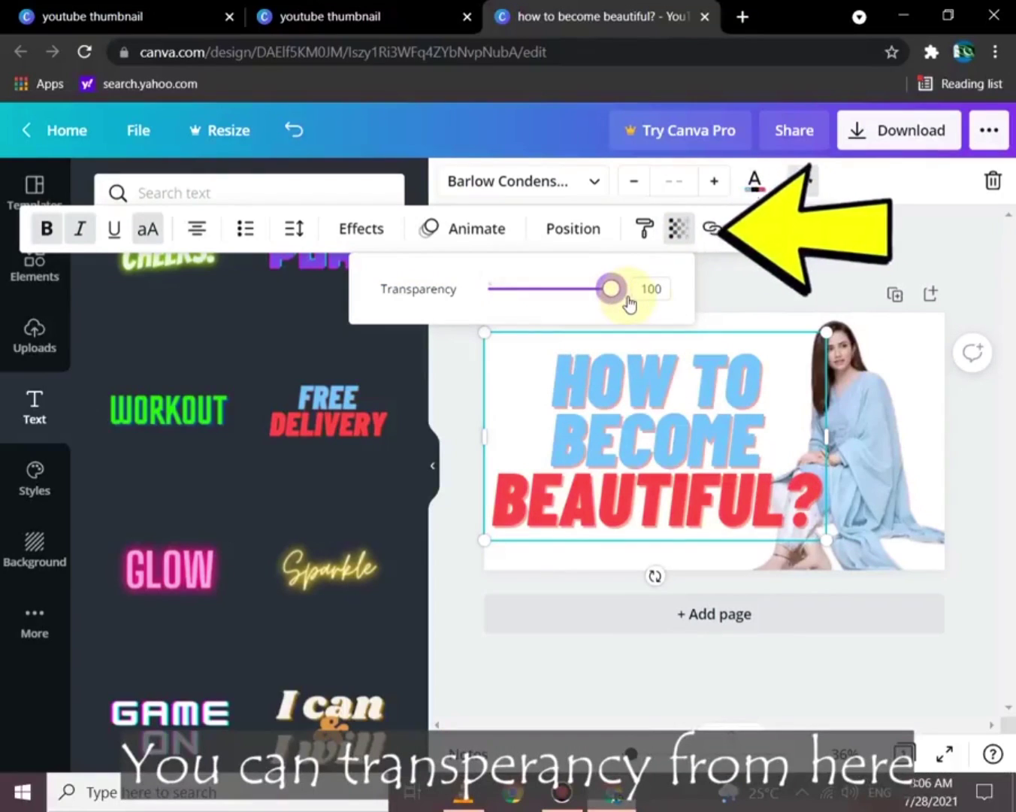
click(703, 285)
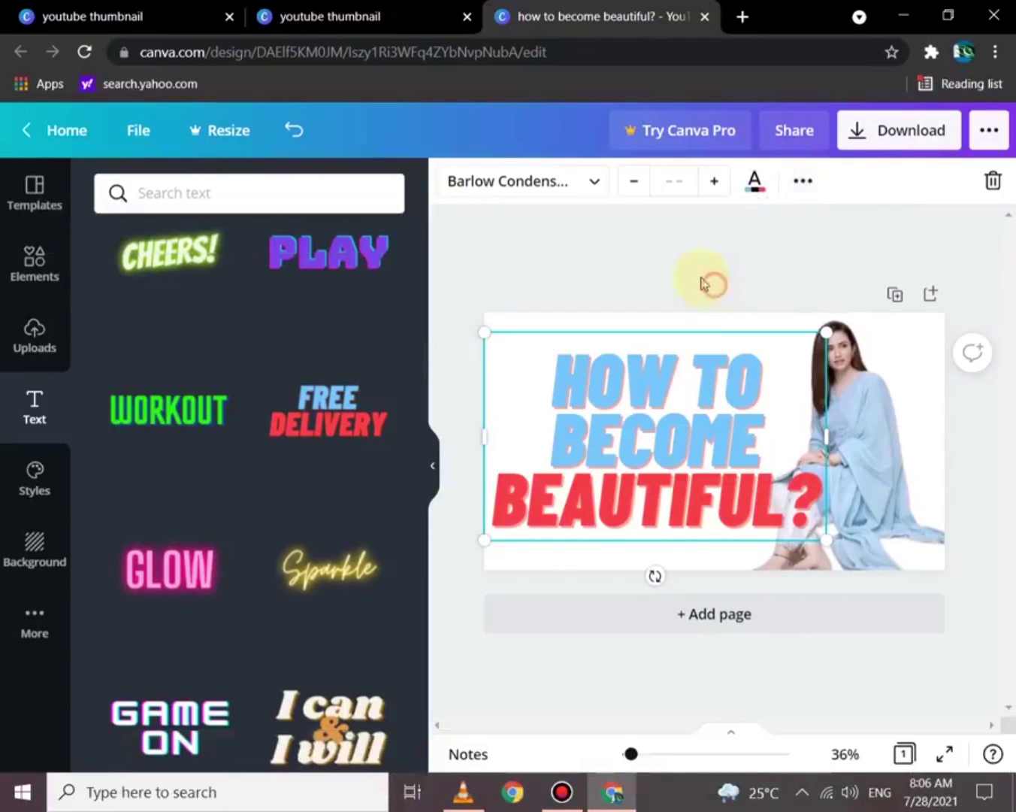
- Try Center and Right page alignment on the headline, then align it to the page's left
click(803, 181)
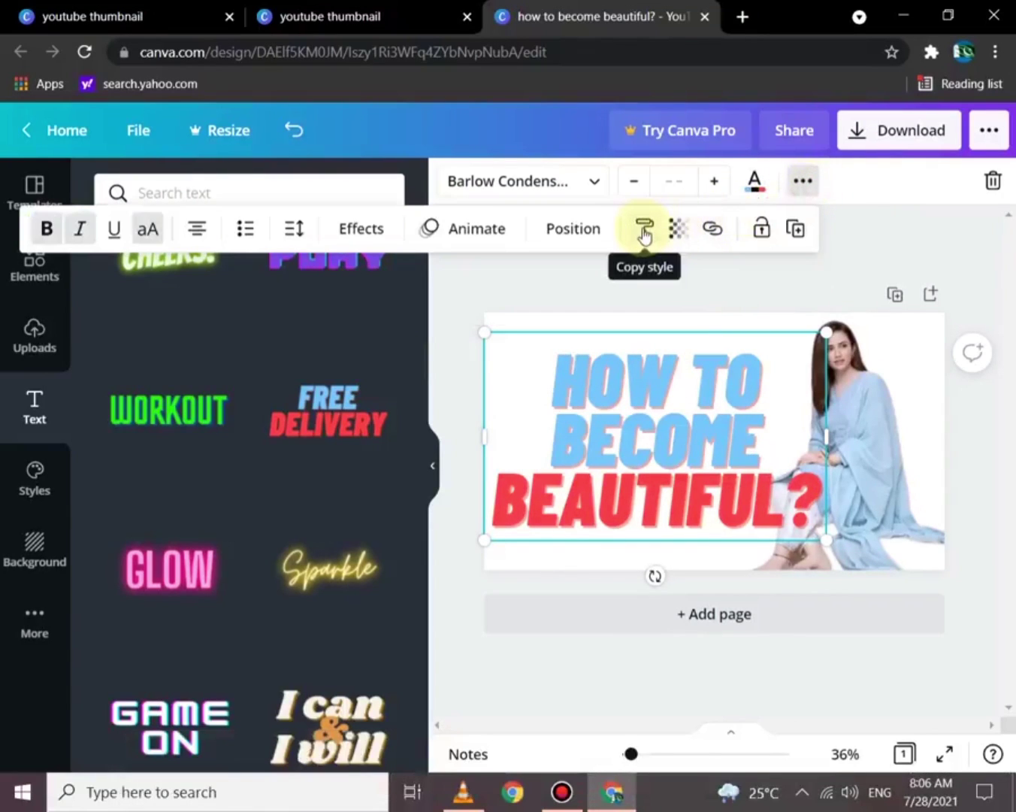
click(573, 228)
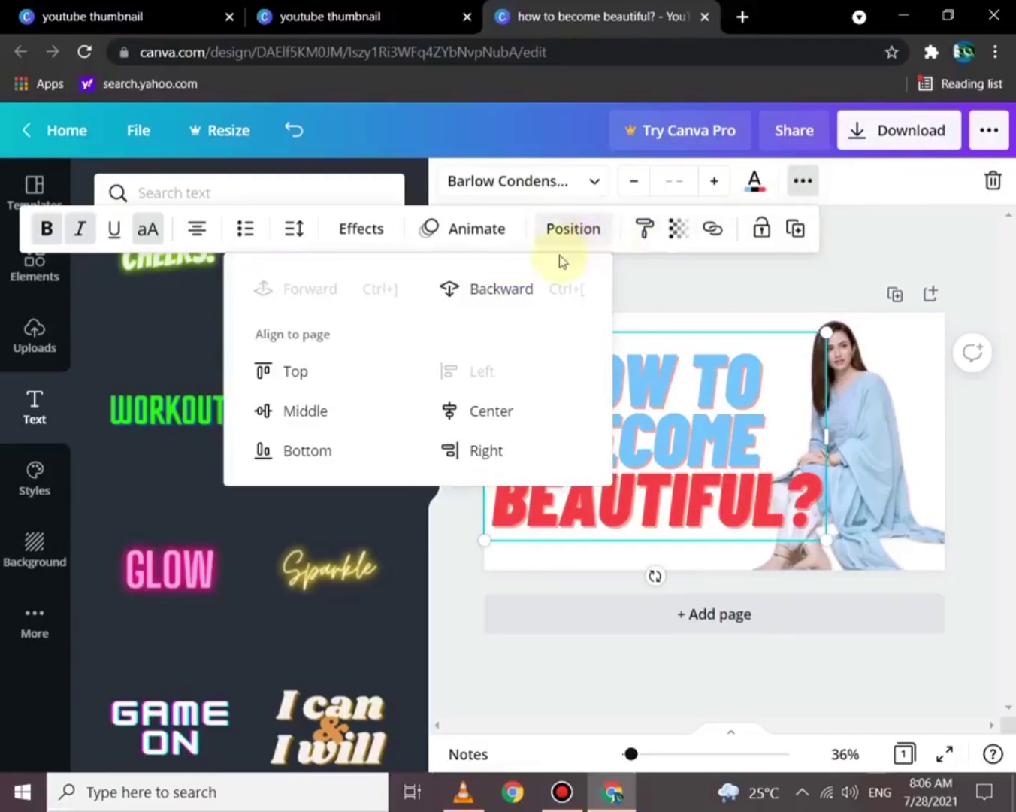
click(470, 413)
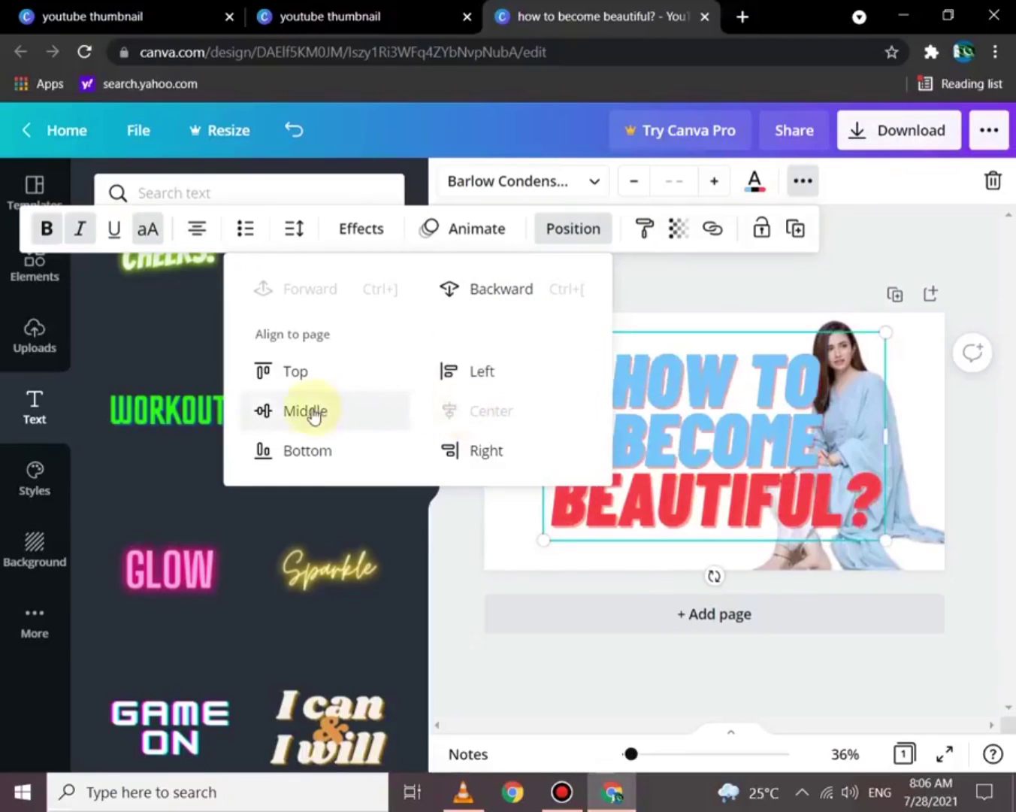
click(456, 450)
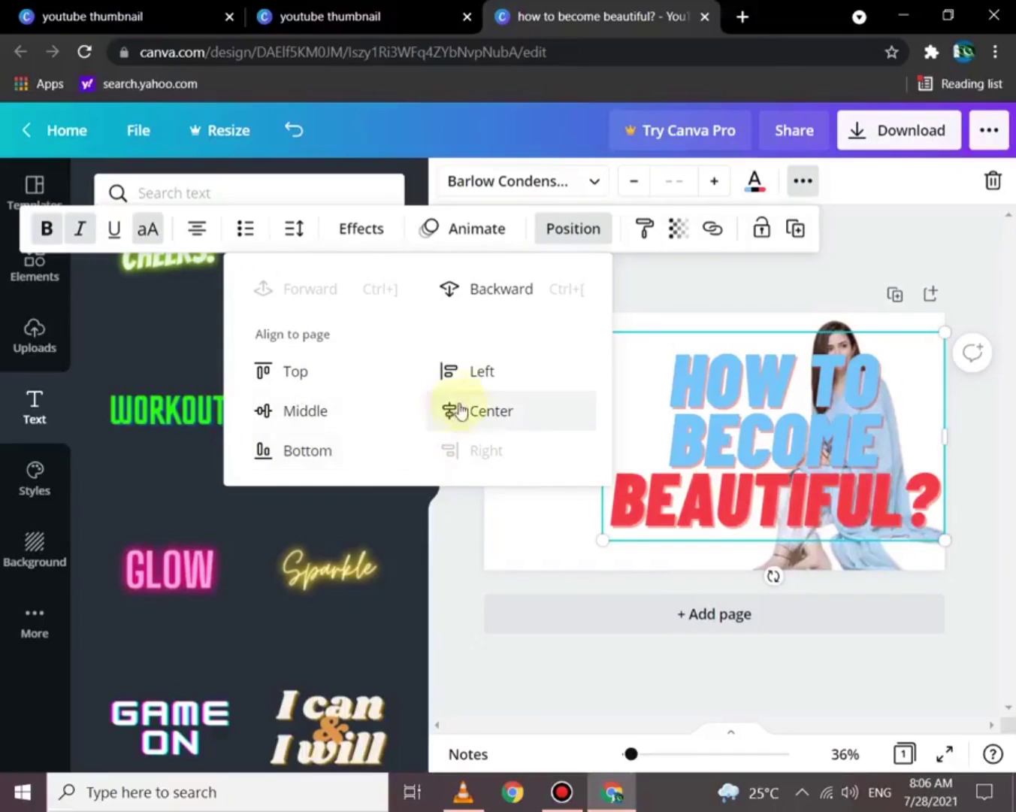
click(466, 372)
click(682, 299)
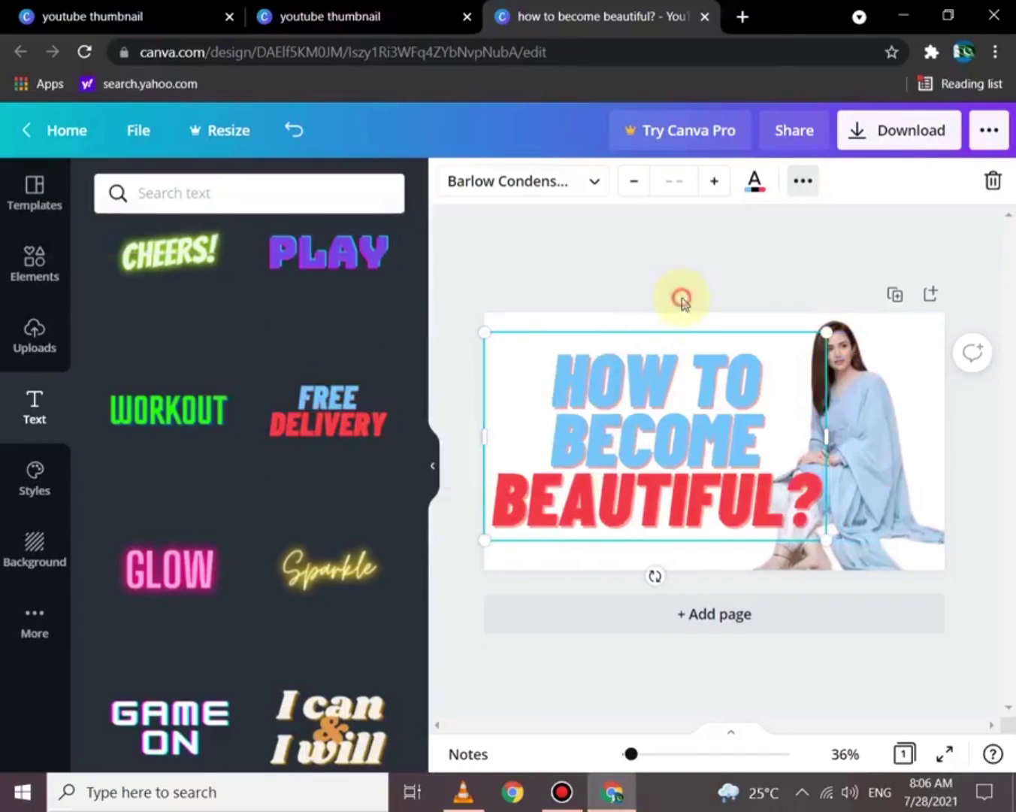
click(802, 184)
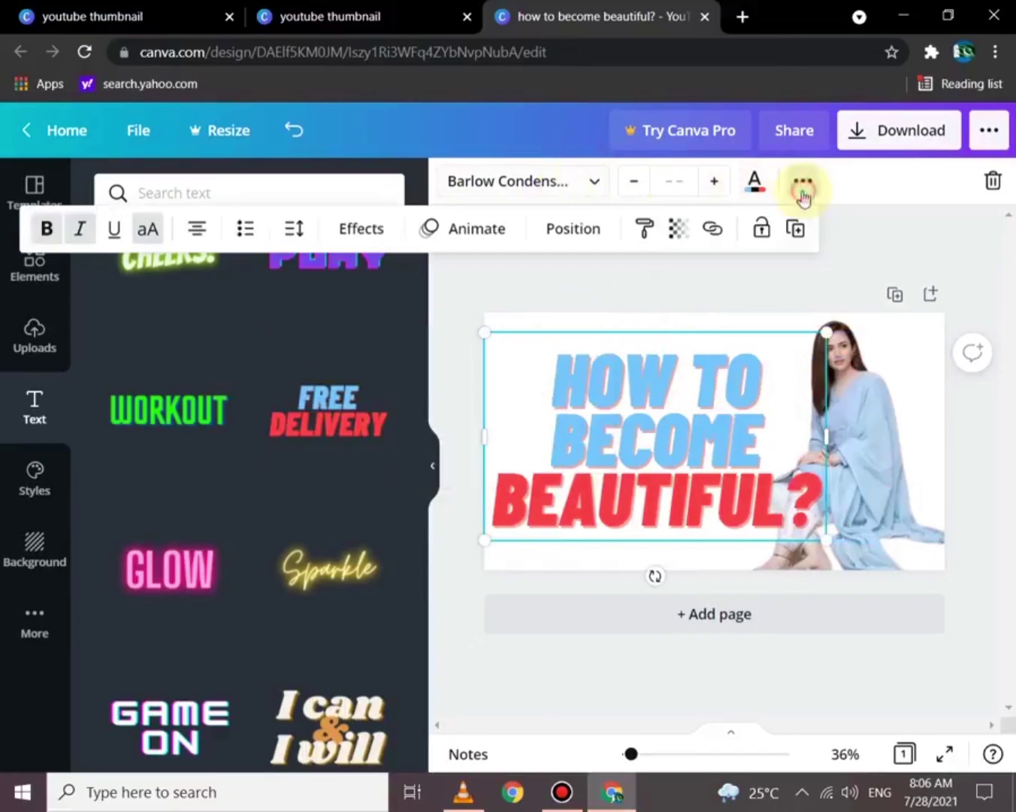
- Preview Bounce, Ascend and Roll animations on the headline, then set animation to None
click(451, 233)
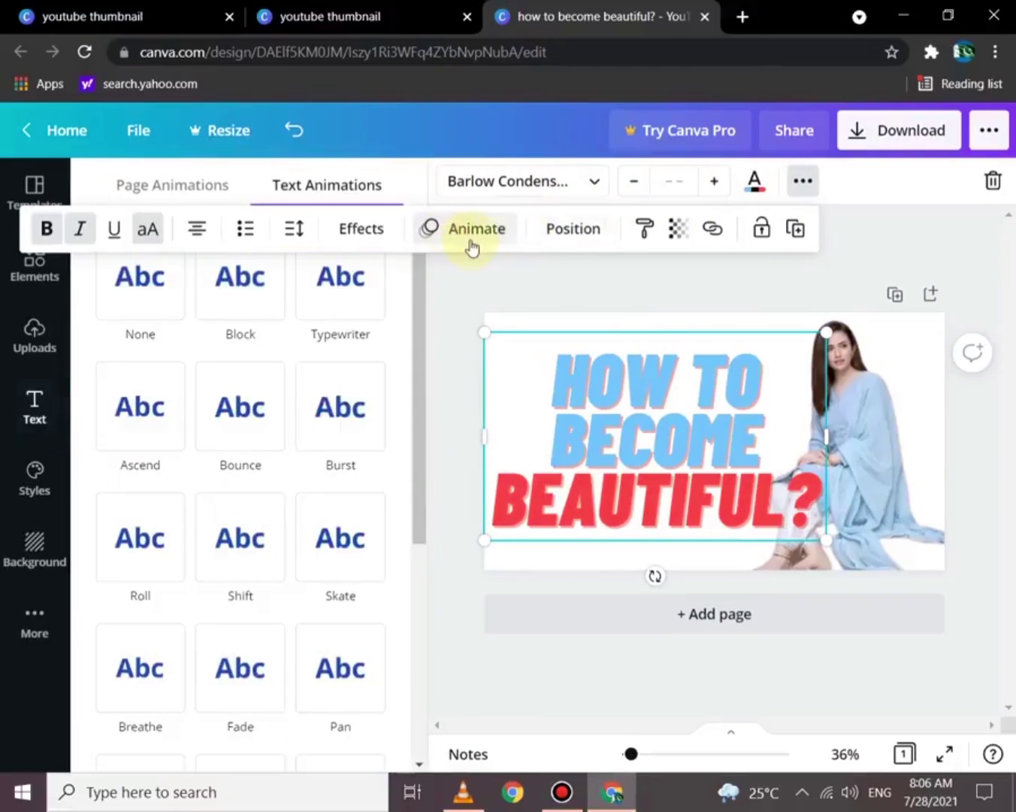
click(218, 392)
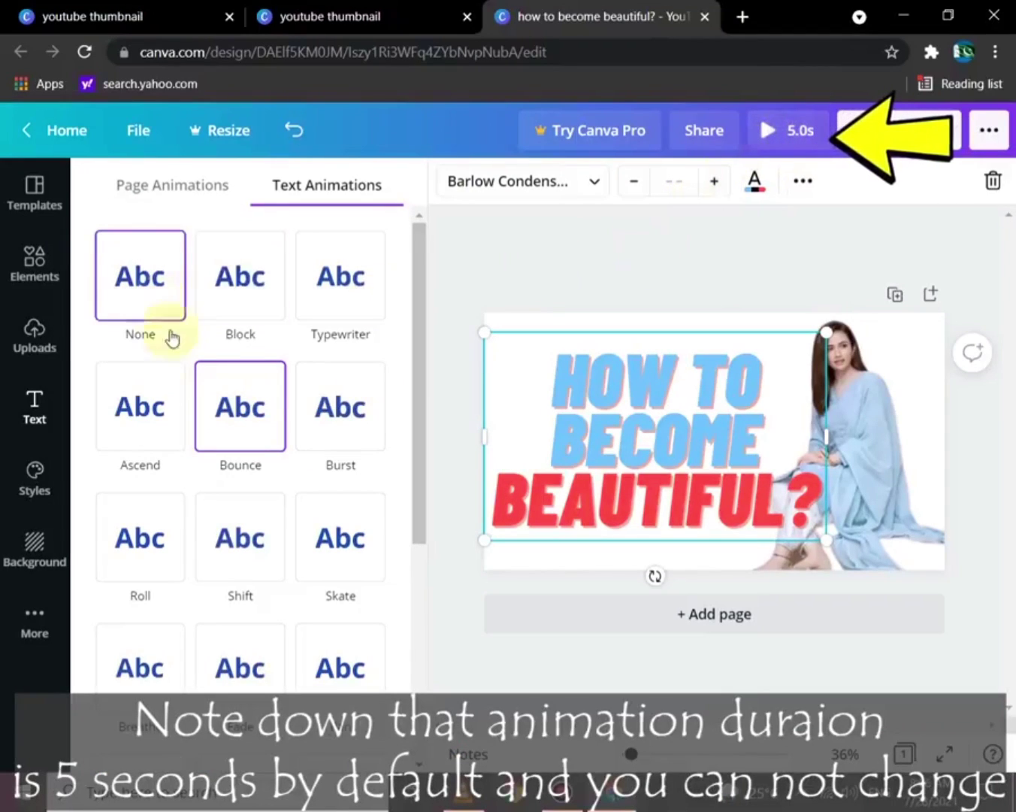
click(159, 412)
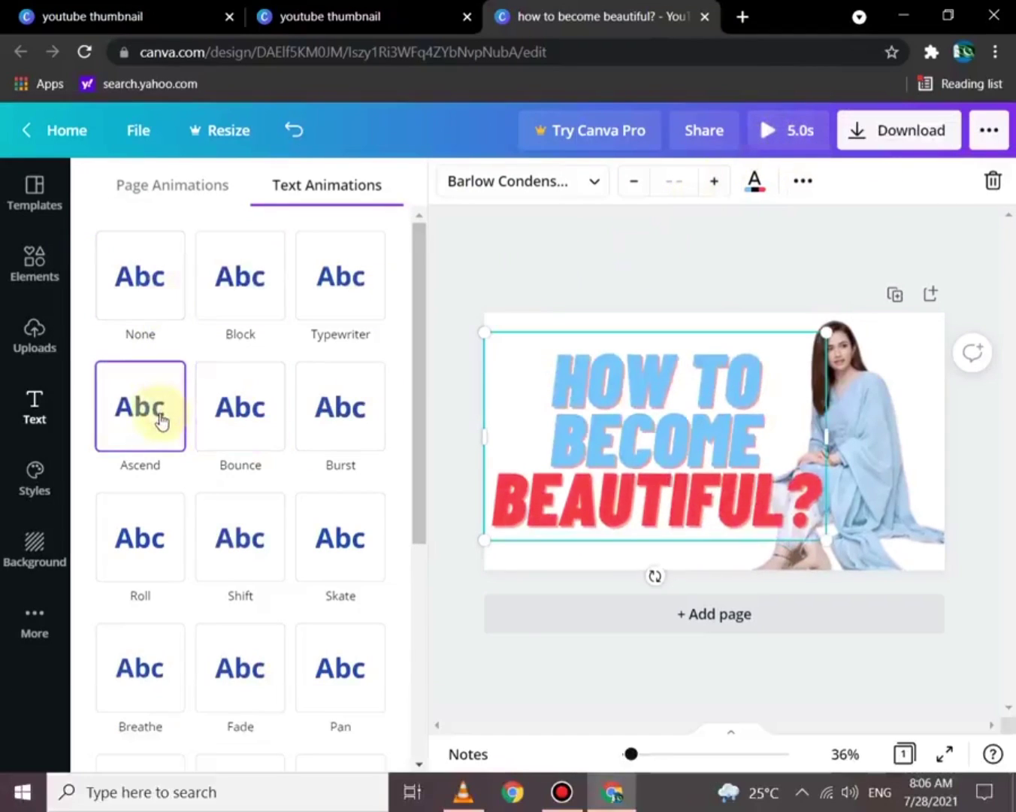
click(144, 528)
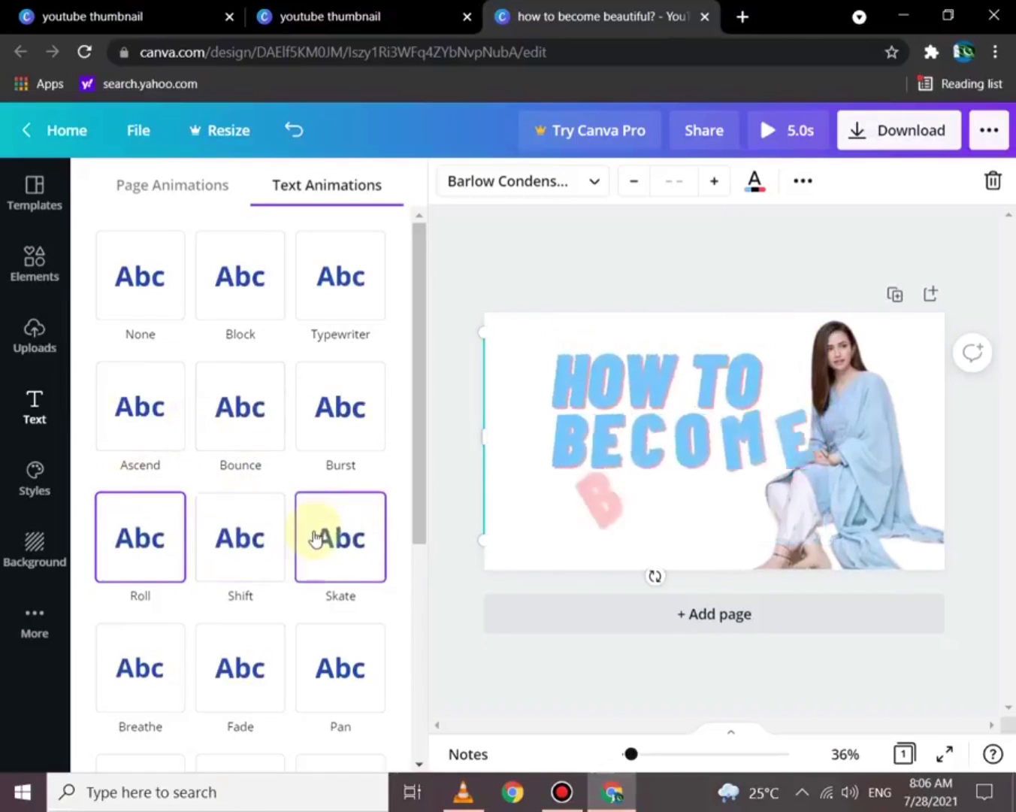
scroll(315, 539, down, 1)
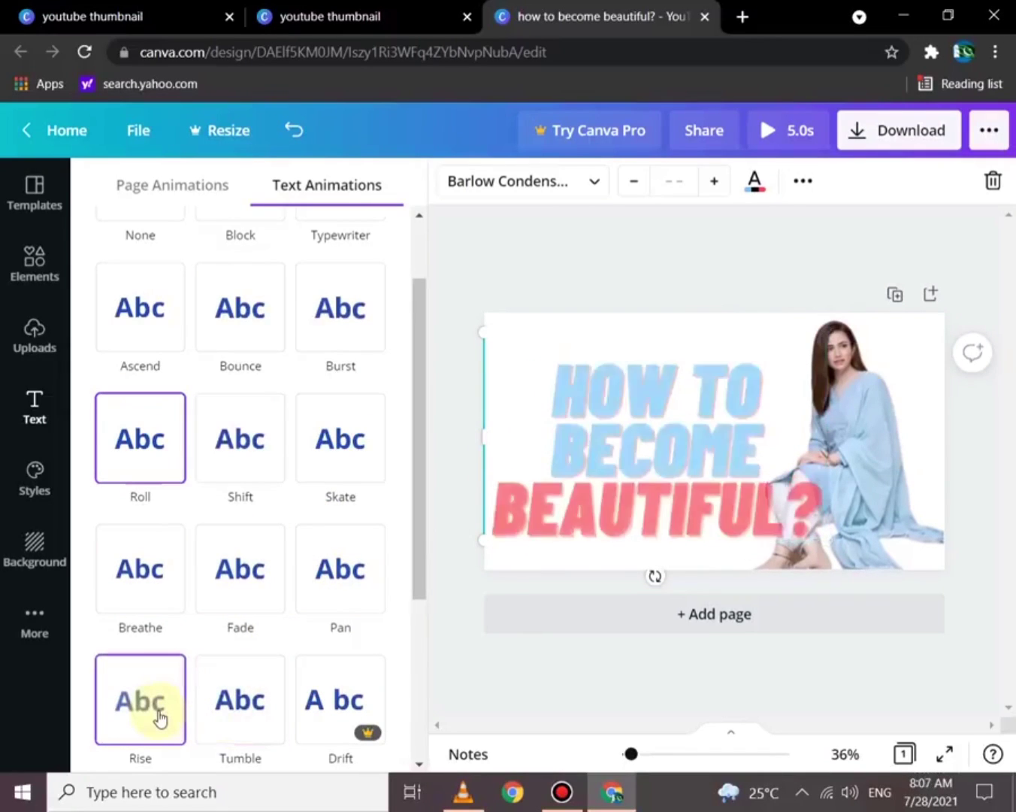
scroll(310, 598, up, 1)
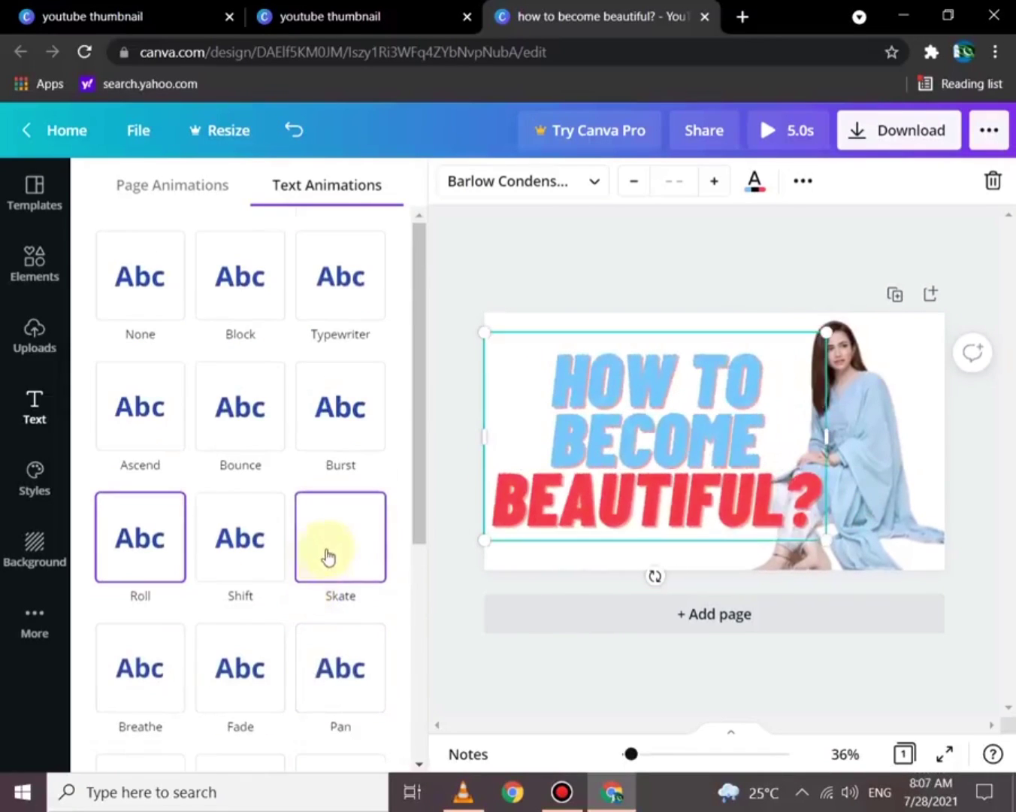
click(157, 297)
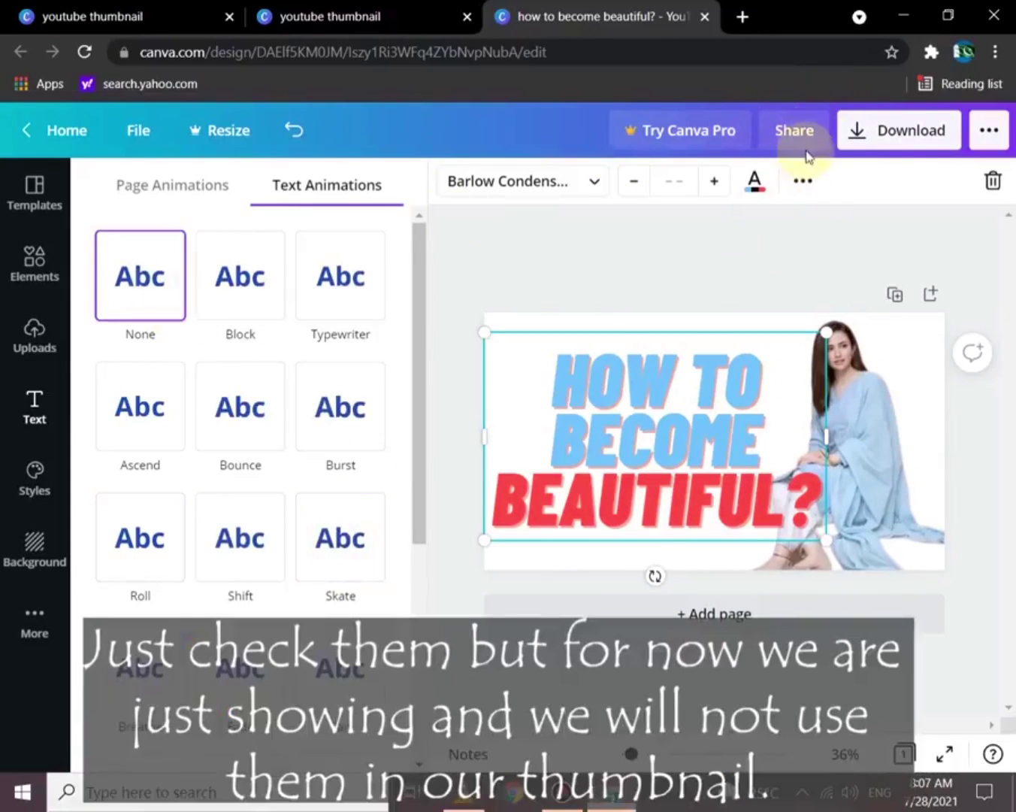
click(803, 180)
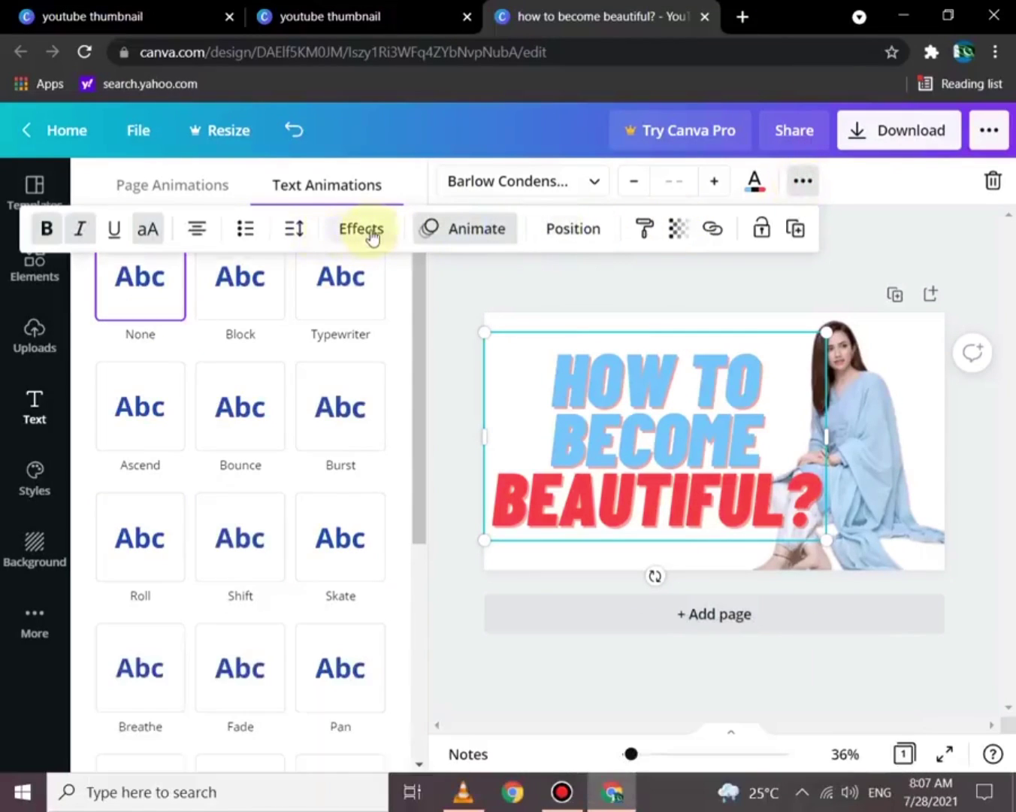
- Preview Shadow, Lift and Splice effects on the headline, then set the effect to None
click(370, 229)
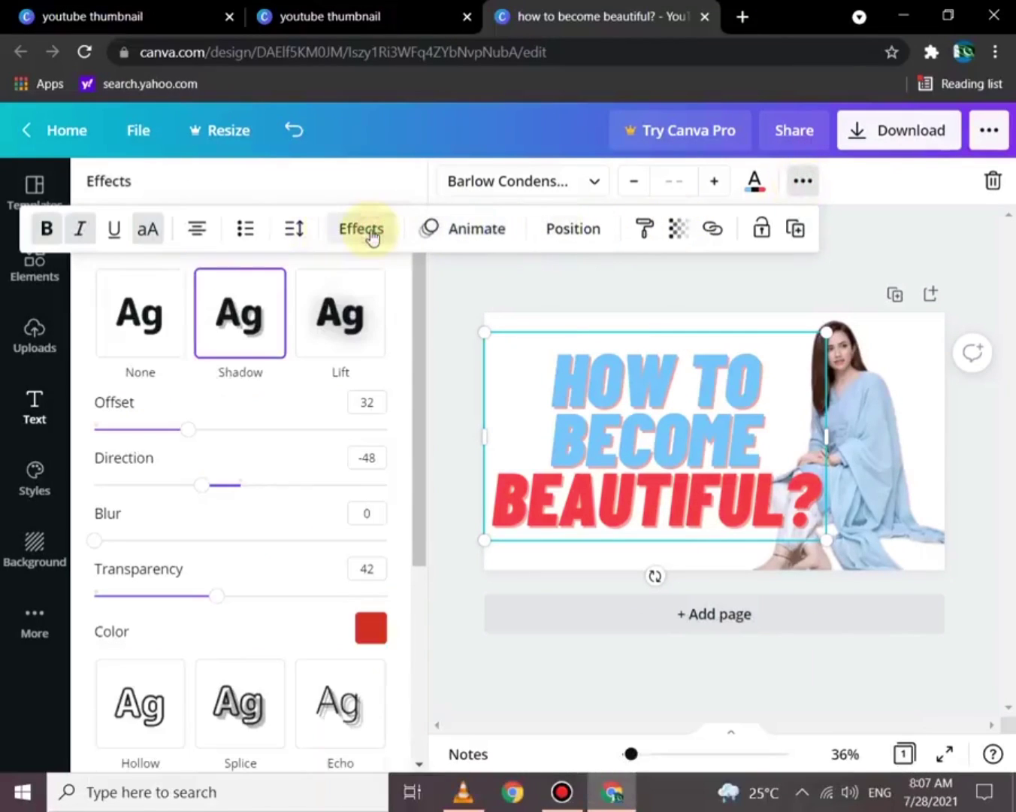
click(529, 380)
click(250, 339)
click(319, 339)
click(256, 340)
click(162, 338)
click(254, 338)
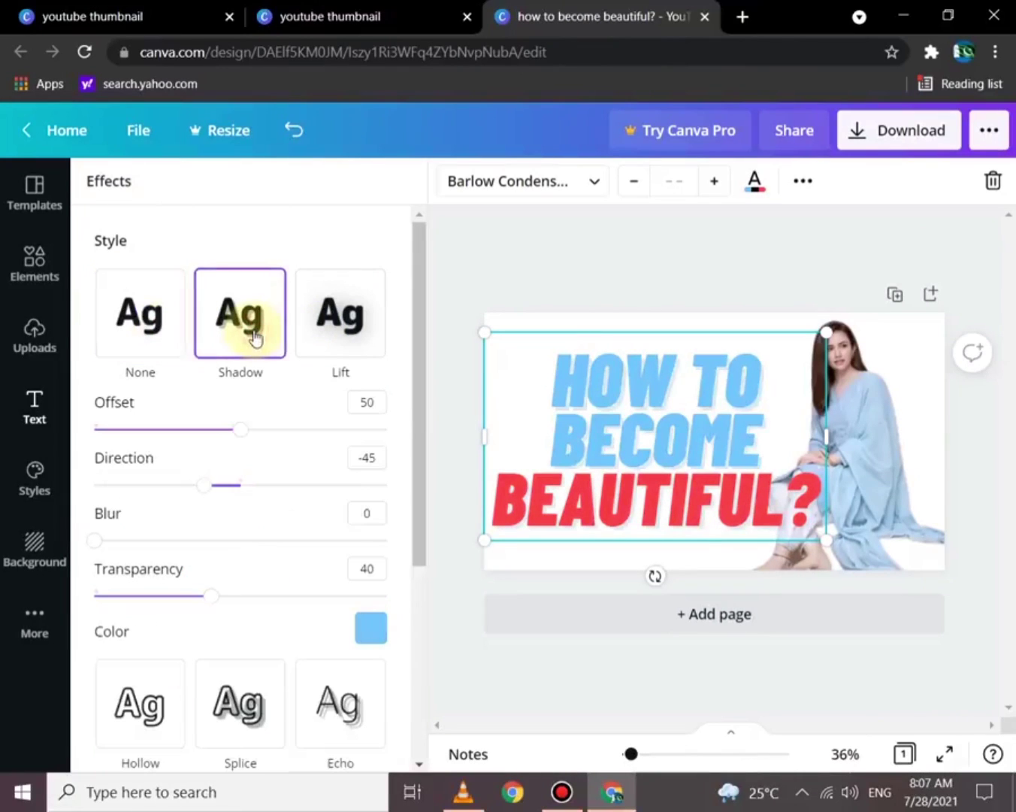
click(329, 336)
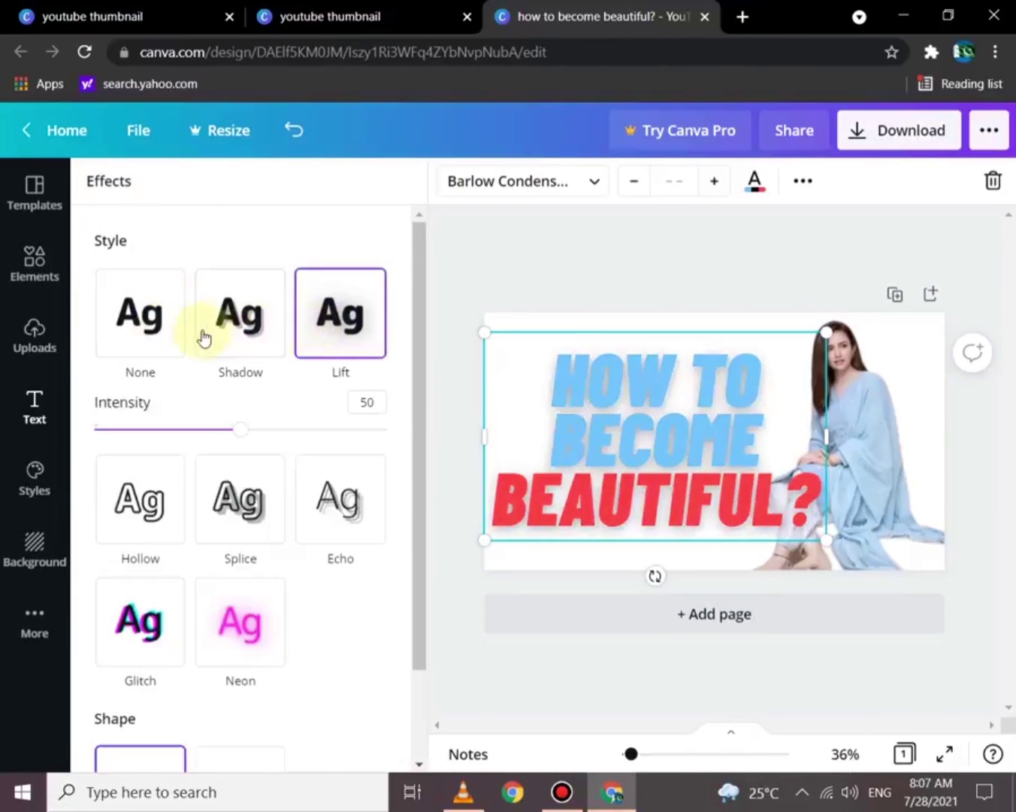
click(260, 524)
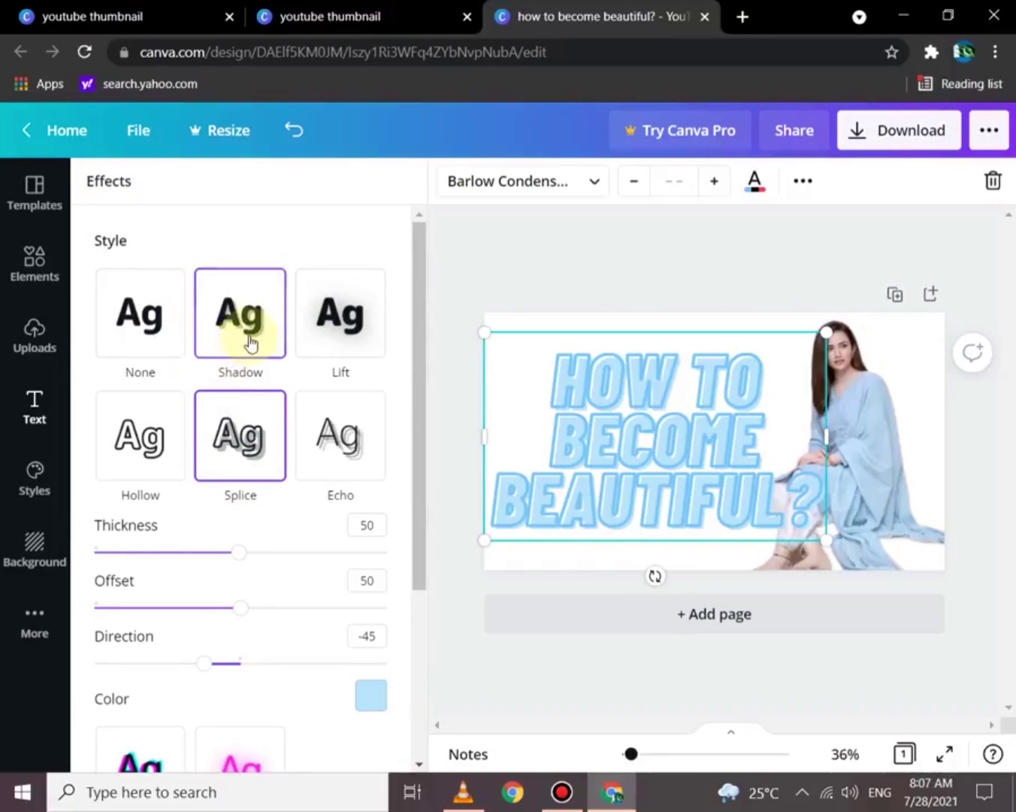
click(149, 335)
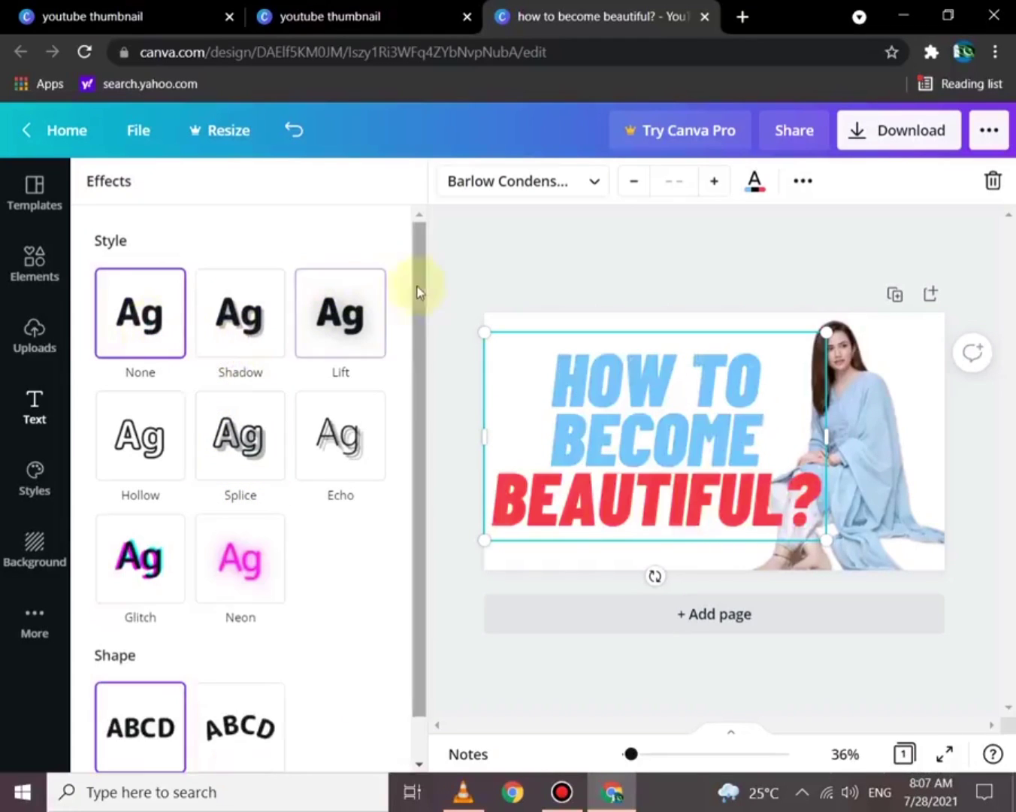
click(483, 267)
click(803, 182)
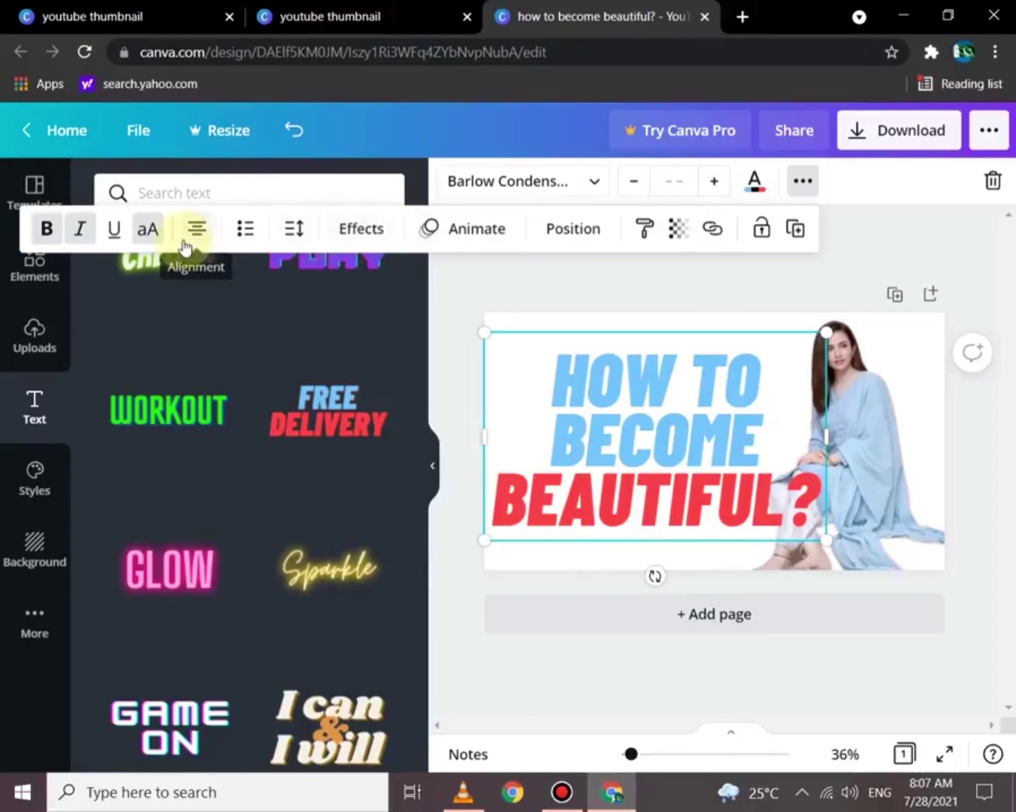
click(50, 232)
click(51, 232)
click(502, 289)
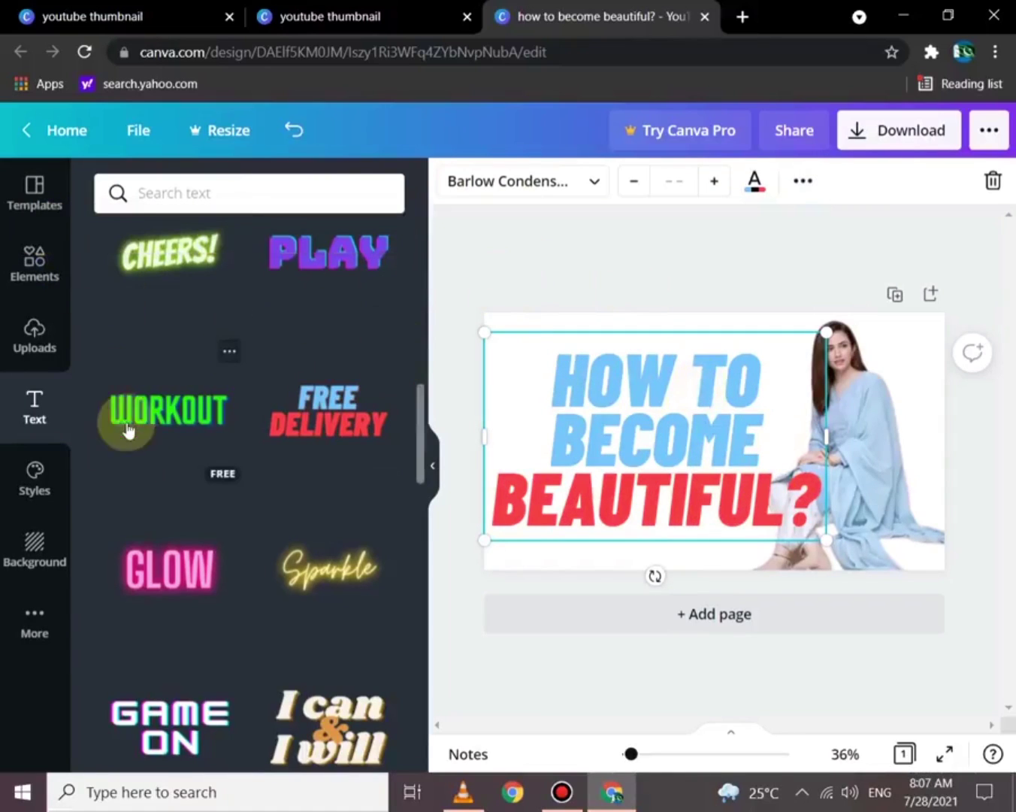
- Try the Archivo/Open Sans, Chunk Five, Belleza and Archivo Black style palettes on the thumbnail
click(34, 481)
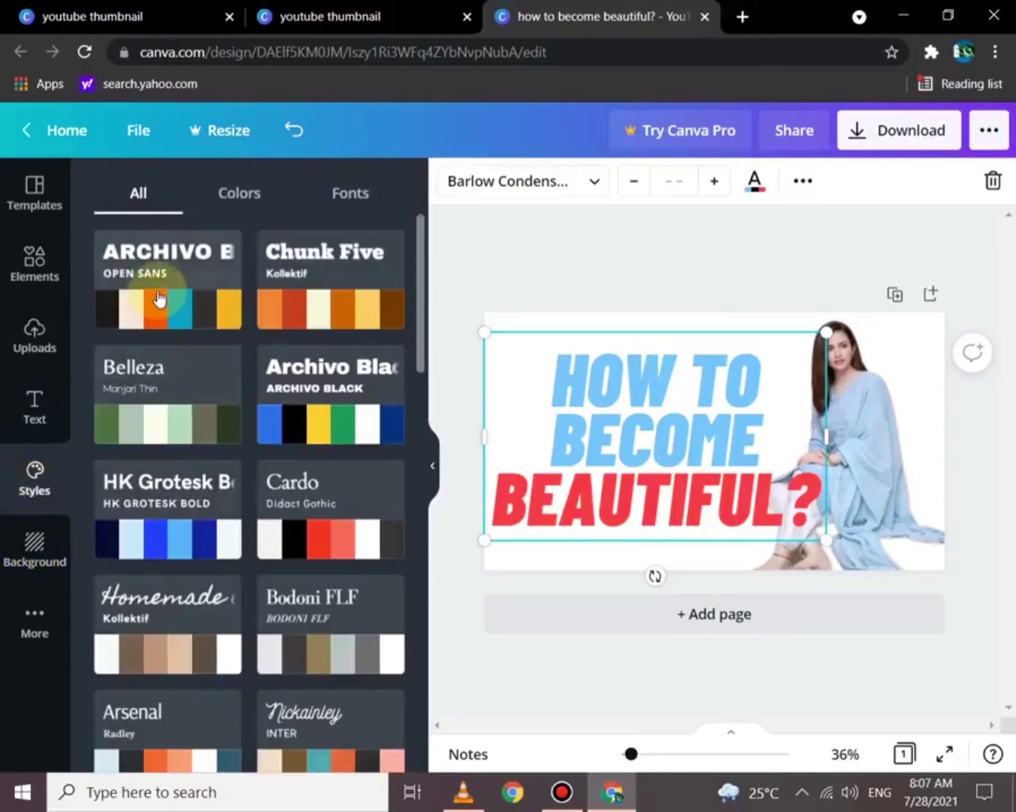
click(158, 295)
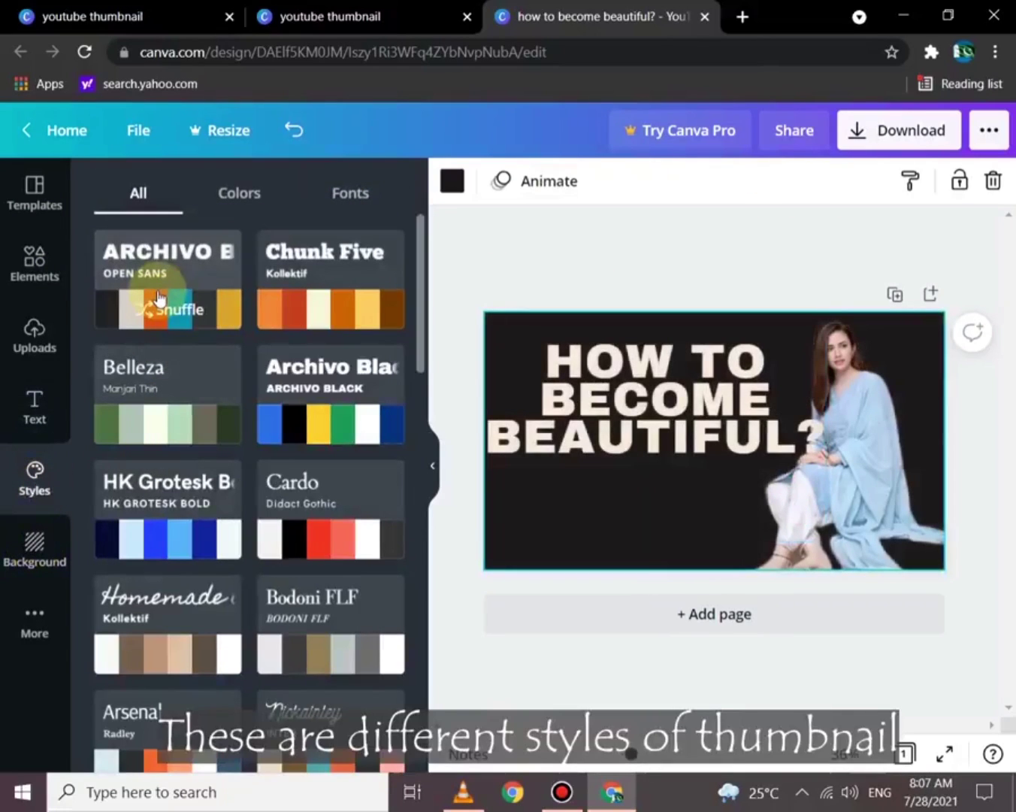
click(299, 293)
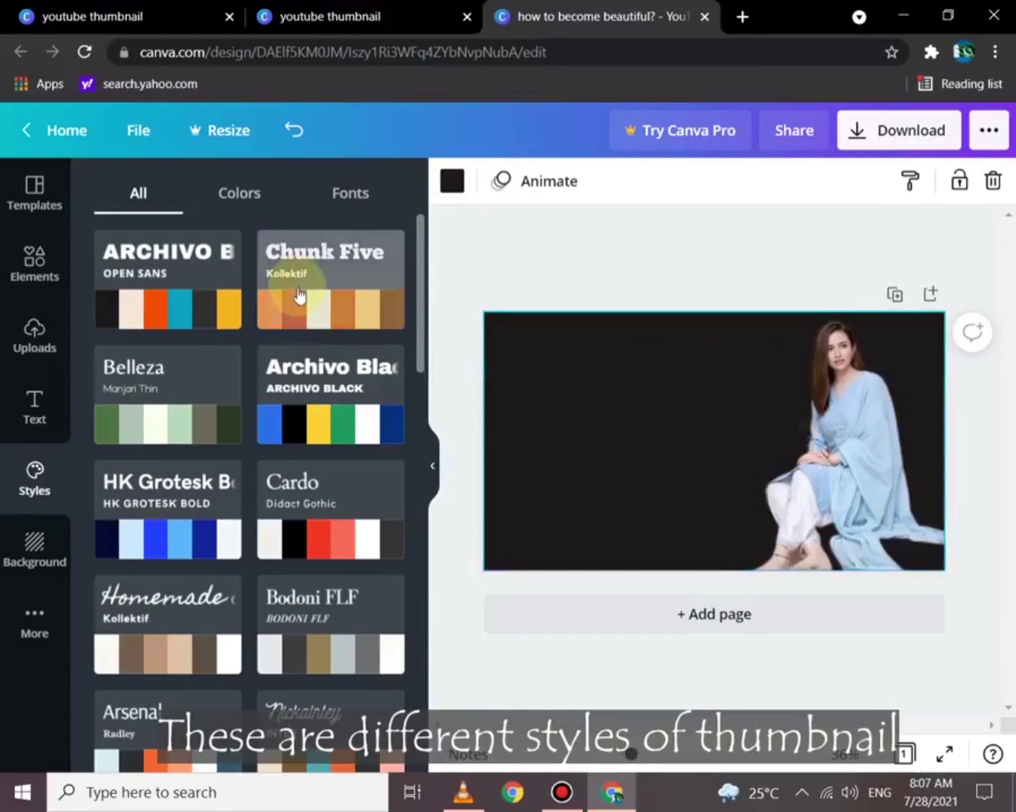
click(158, 425)
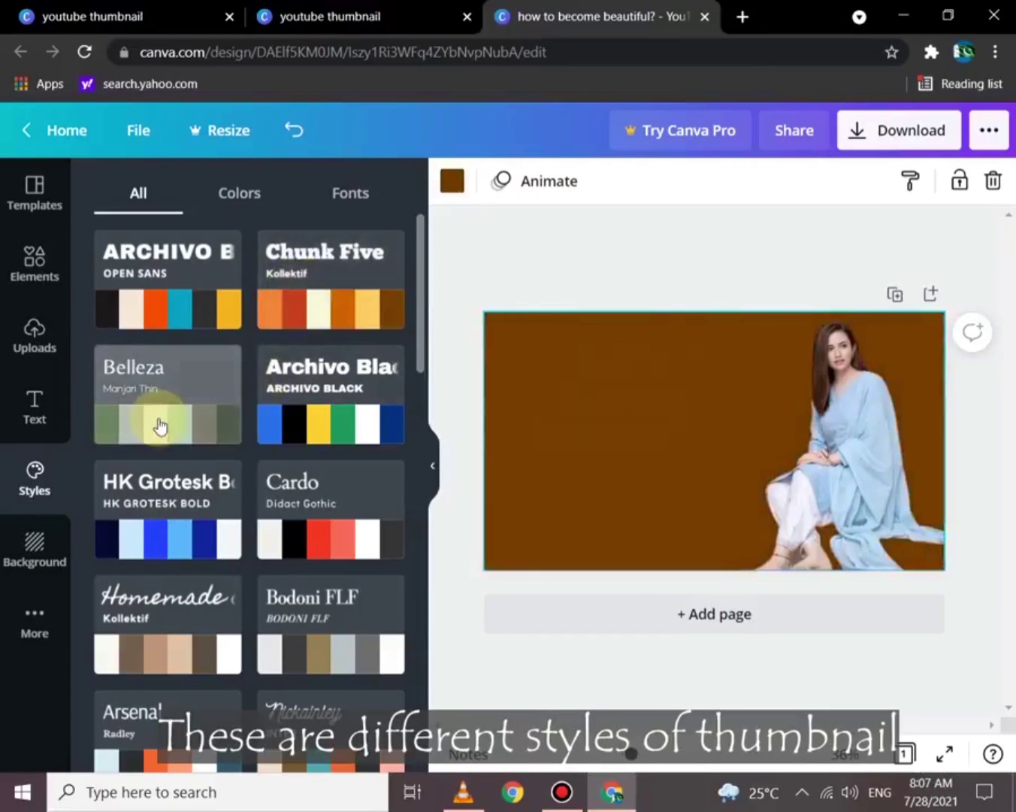
click(279, 416)
click(272, 416)
click(166, 303)
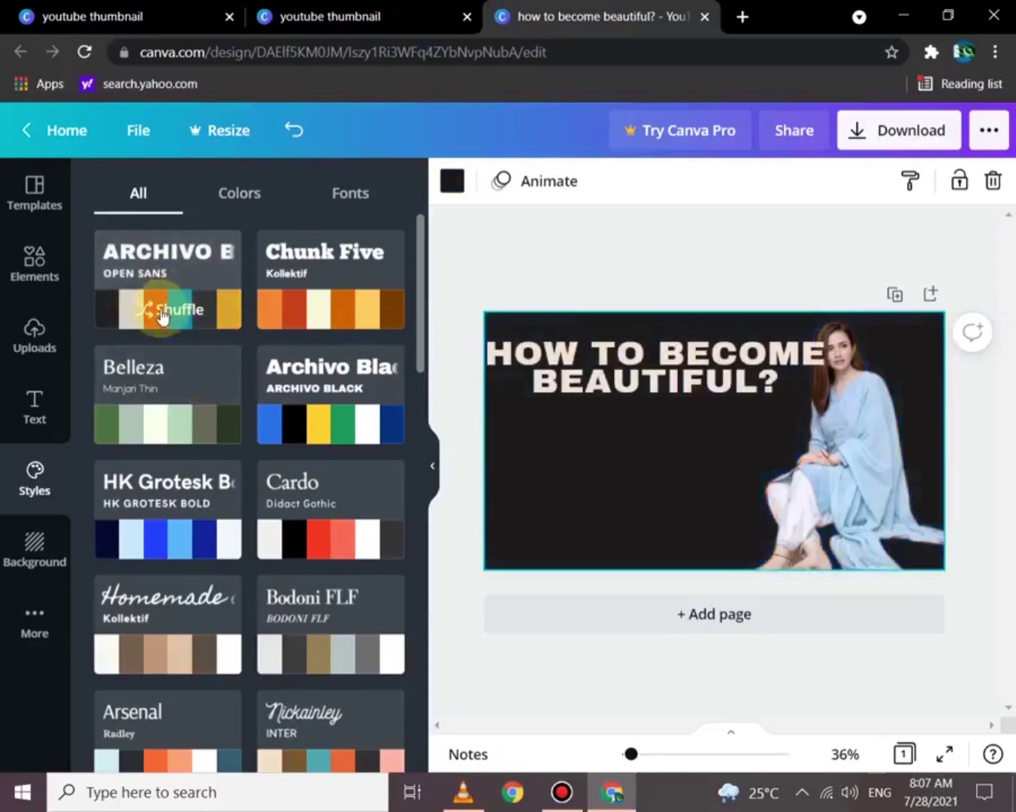
- Shuffle the Archivo/Open Sans style, then return to the original white design with blue-red headline
click(161, 315)
click(161, 316)
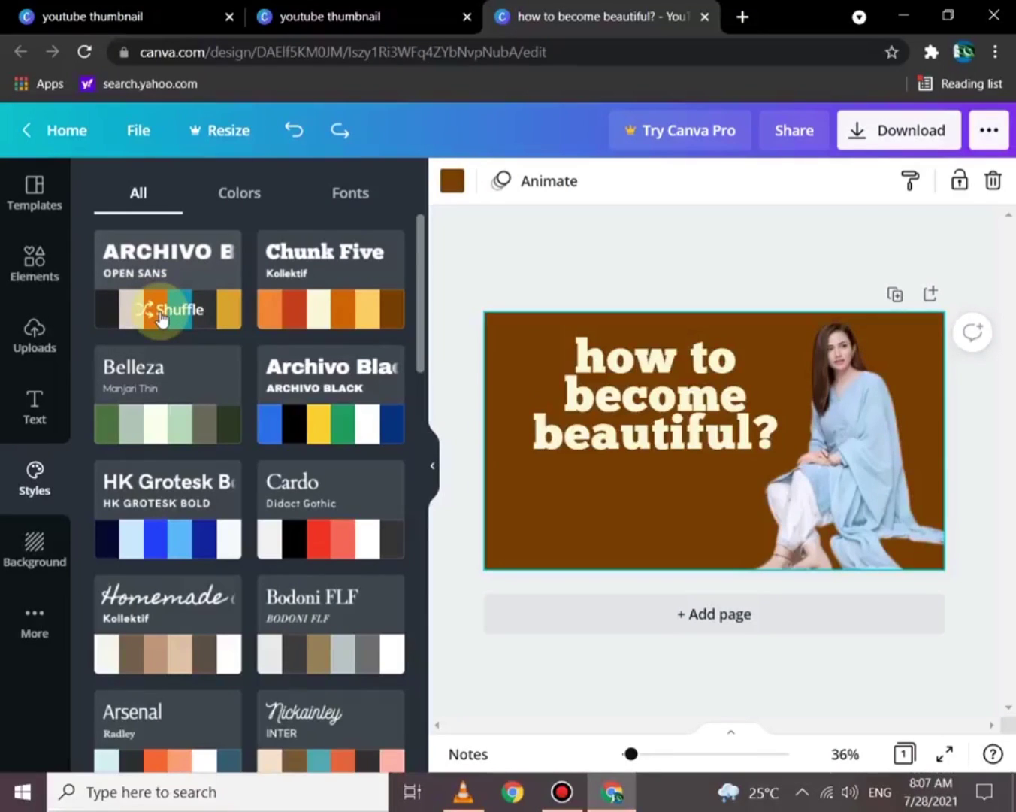
click(161, 316)
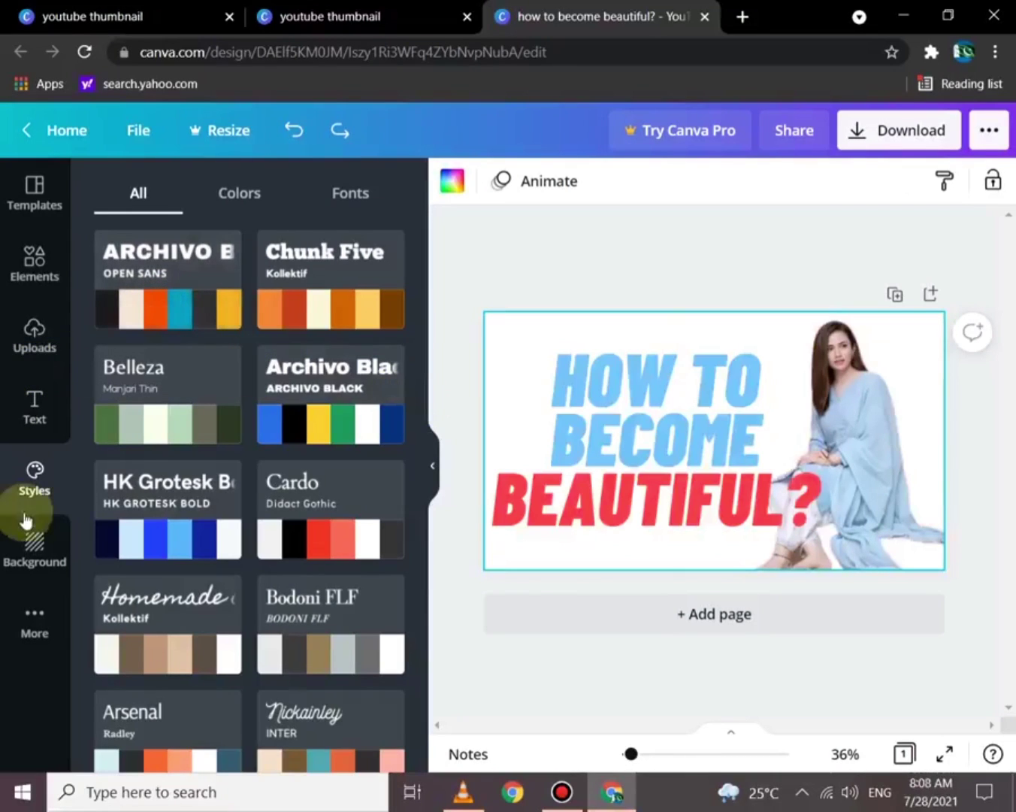
- Try green gradient, blue gradient and pink fur backgrounds on the thumbnail
click(38, 537)
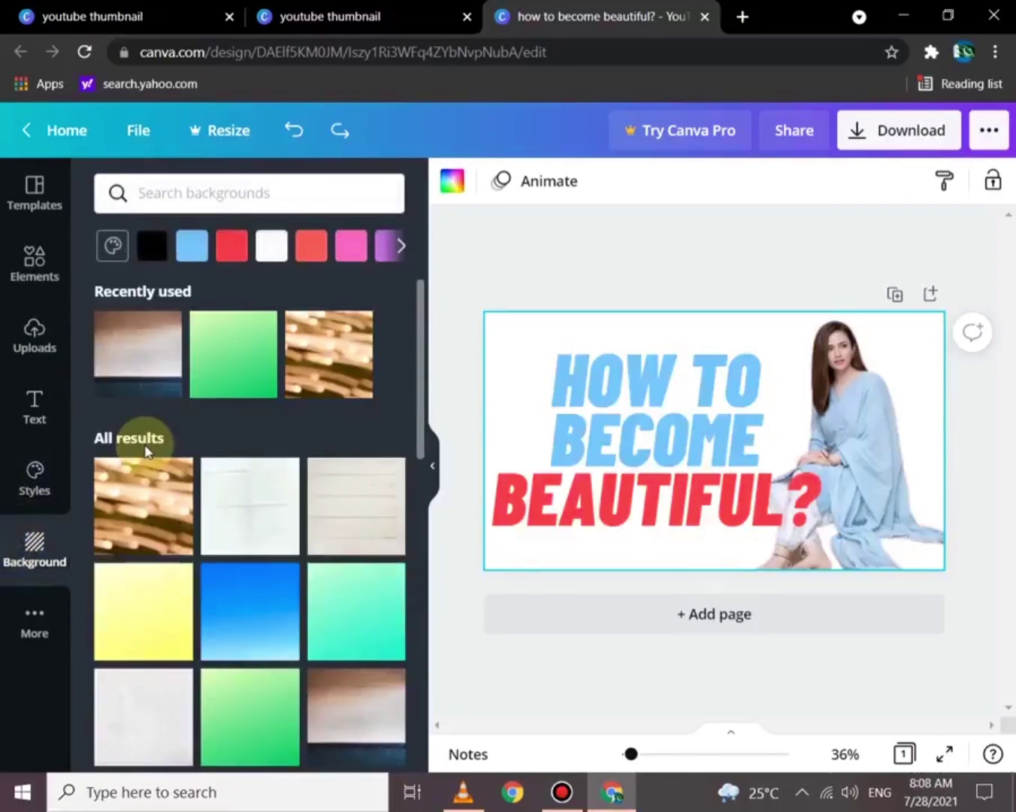
click(216, 338)
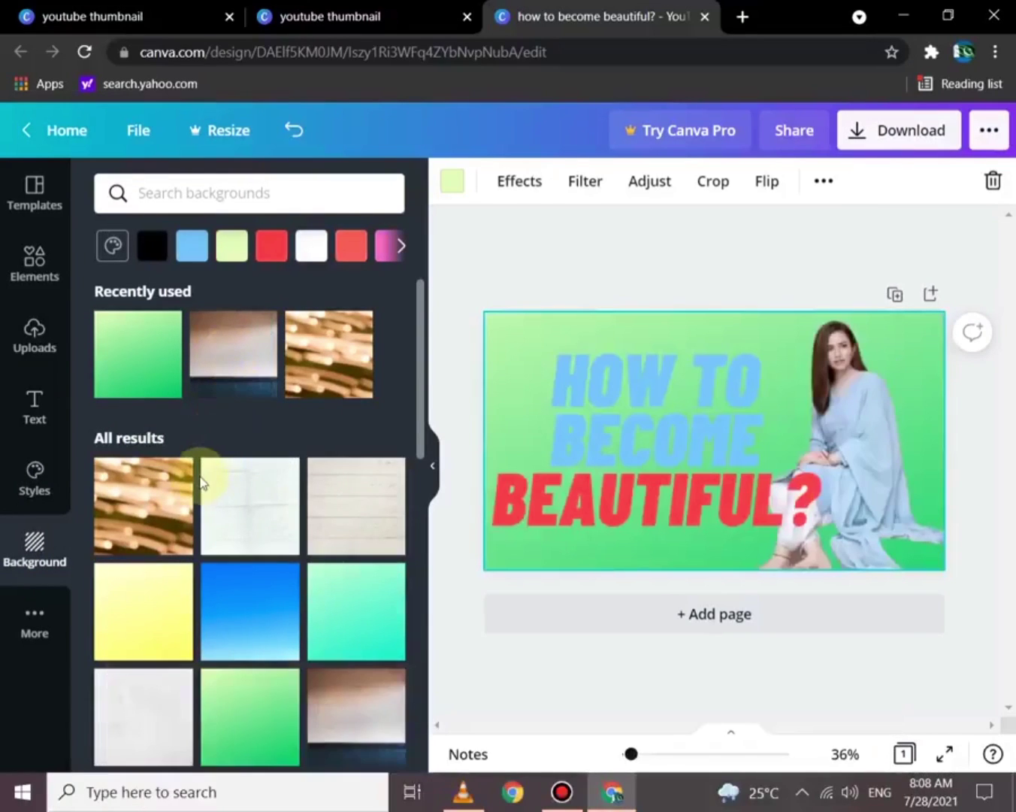
scroll(202, 478, down, 3)
click(223, 441)
scroll(225, 542, down, 2)
click(336, 521)
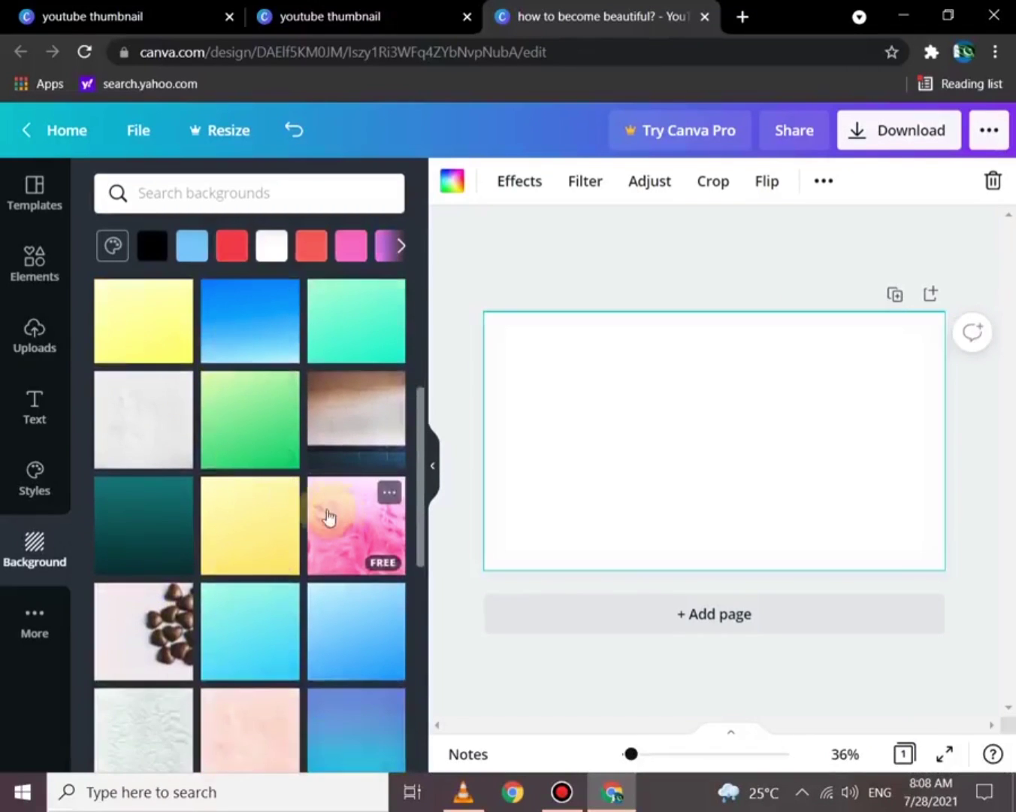
- Try the bokeh lights background, then settle on the rainbow smoke image
scroll(214, 472, down, 3)
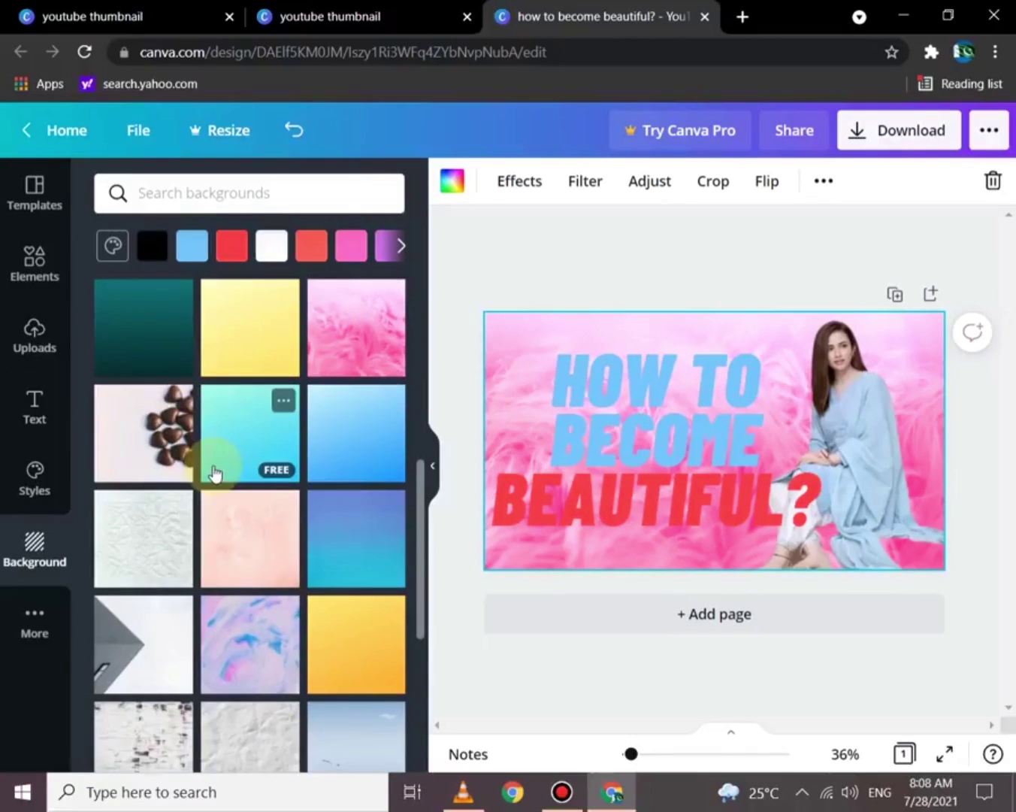
scroll(212, 472, down, 2)
scroll(210, 472, down, 2)
scroll(244, 390, down, 1)
scroll(135, 408, down, 1)
scroll(134, 415, down, 2)
scroll(134, 415, up, 2)
click(138, 385)
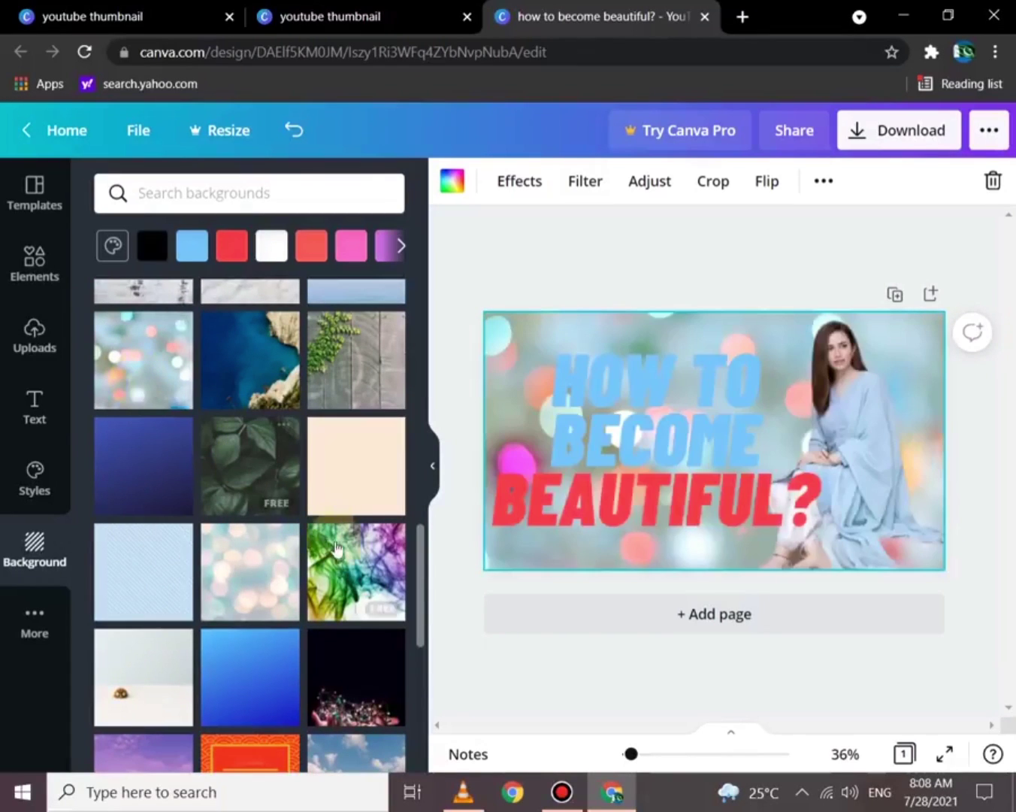
click(342, 554)
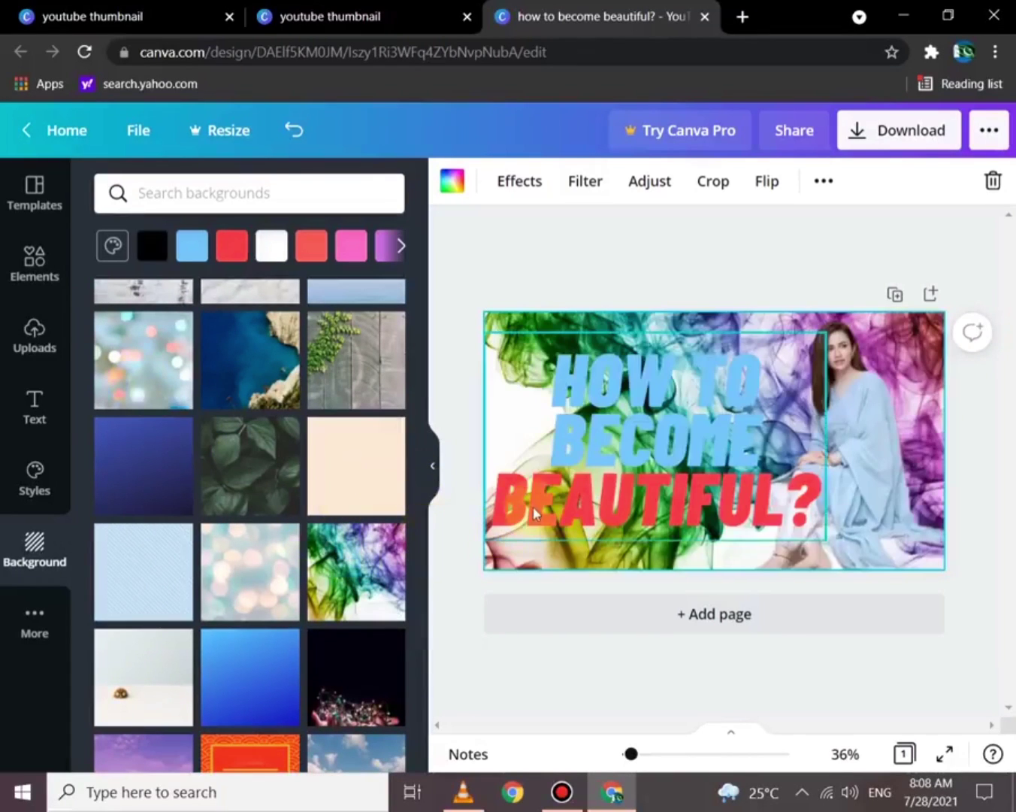
scroll(277, 538, up, 3)
scroll(149, 474, up, 5)
click(34, 406)
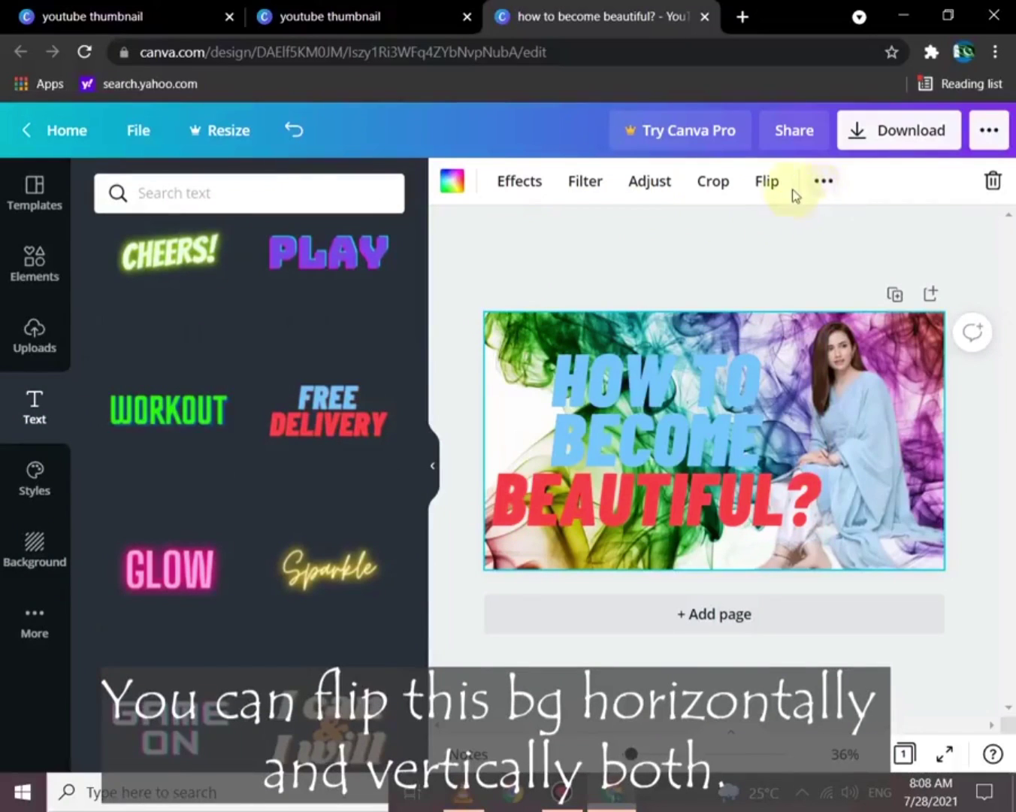
- Flip the rainbow smoke background horizontally and vertically
click(769, 184)
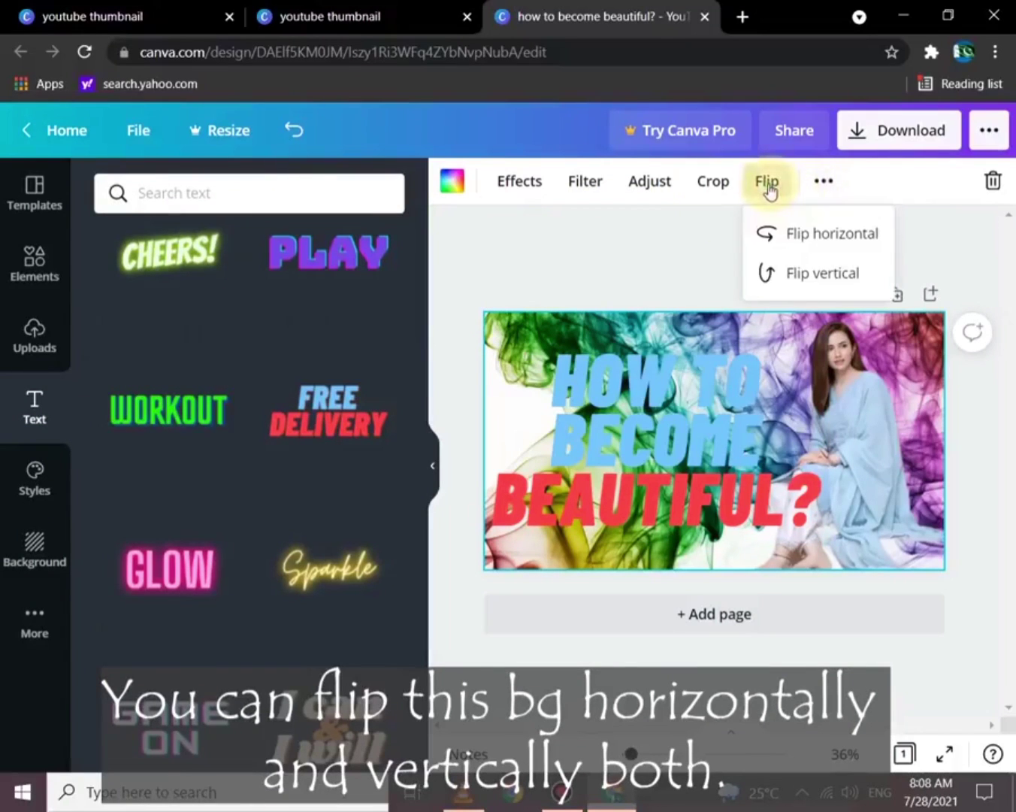
click(782, 237)
click(791, 276)
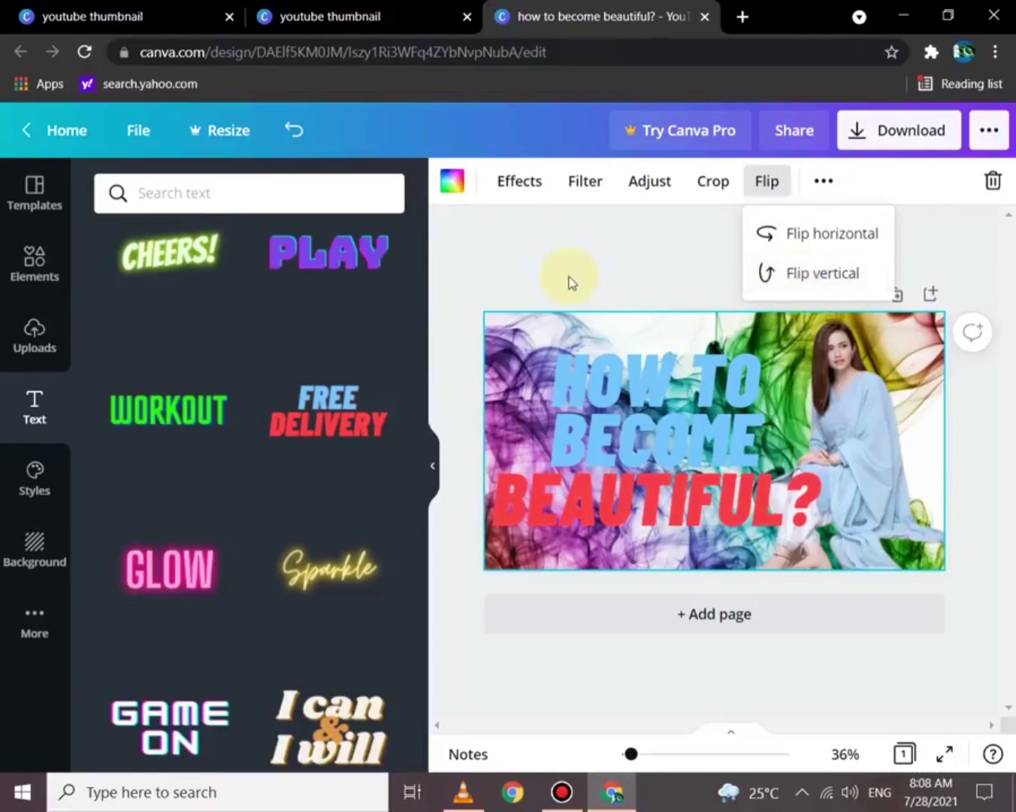
click(520, 225)
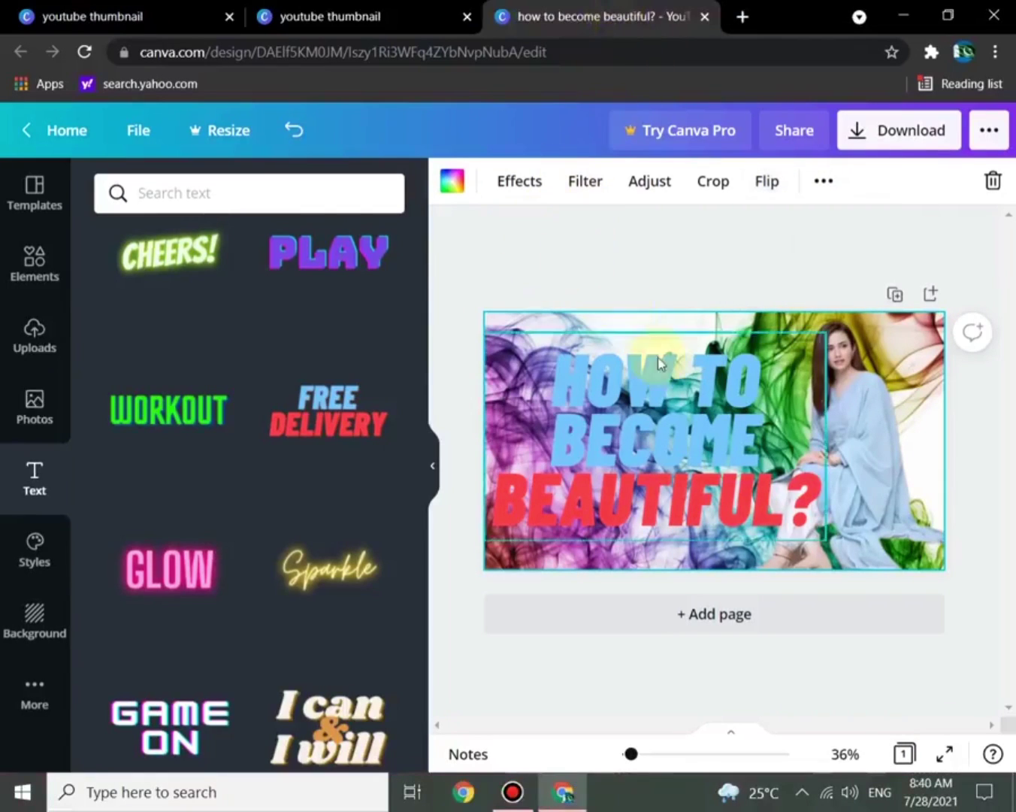
- Add and delete a blank Page 2, then open the Backgrounds collection via Styles
click(724, 614)
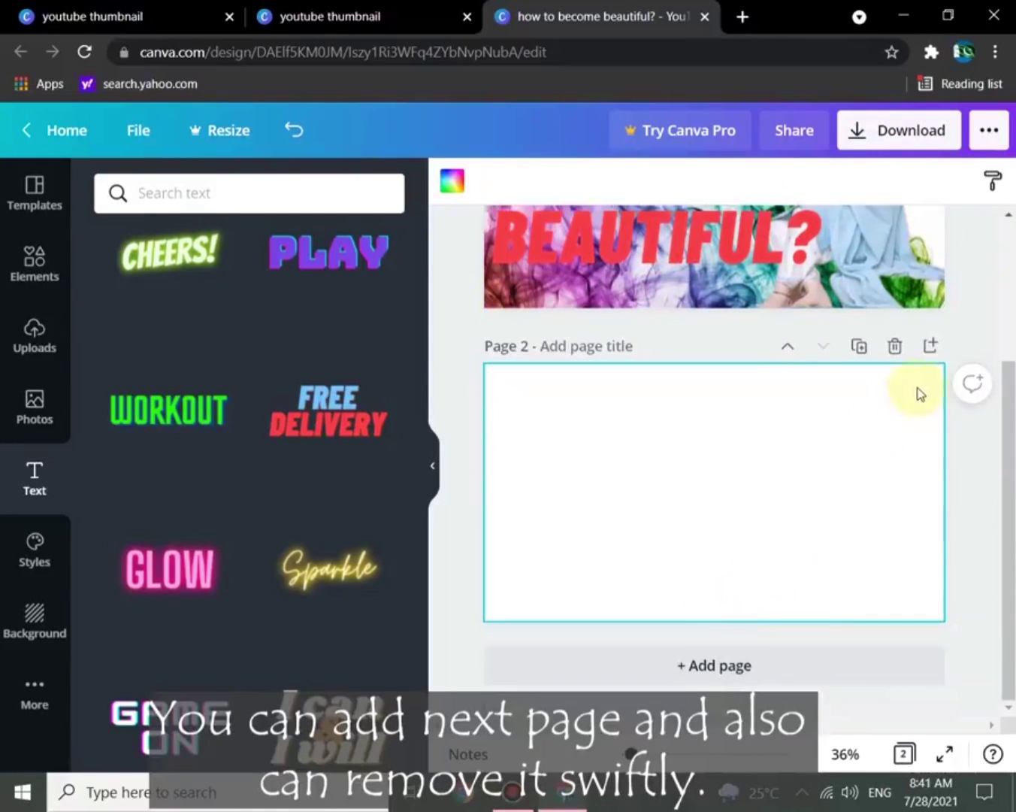
click(897, 347)
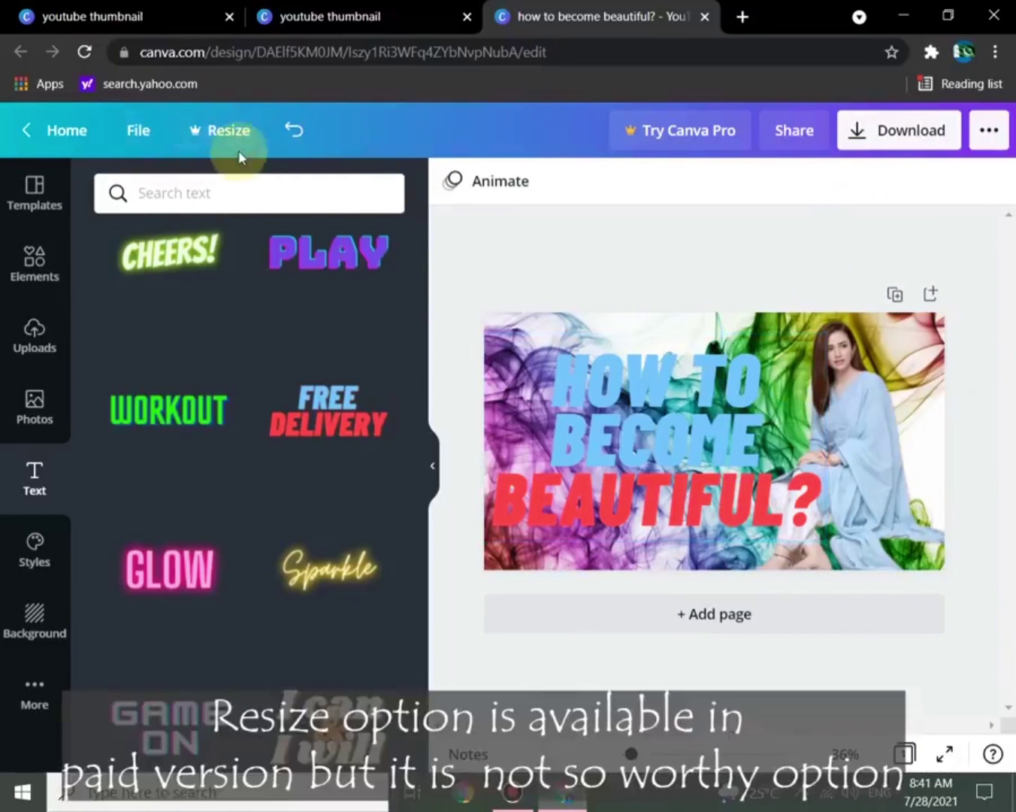
click(34, 557)
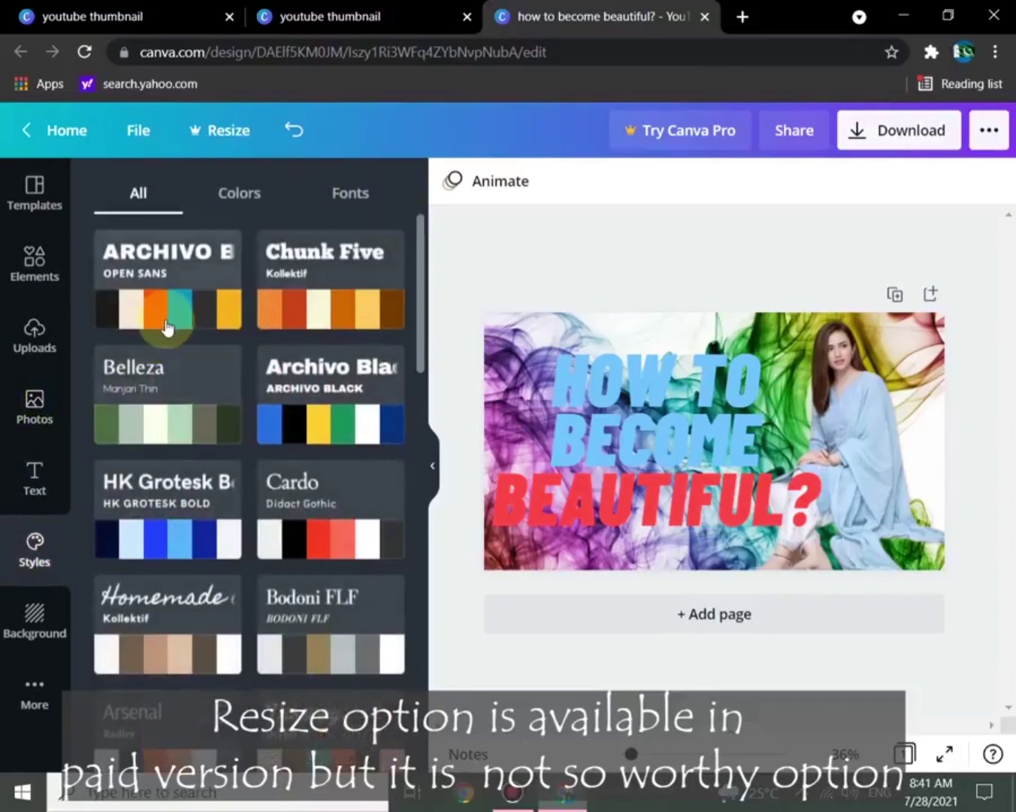
scroll(170, 330, down, 3)
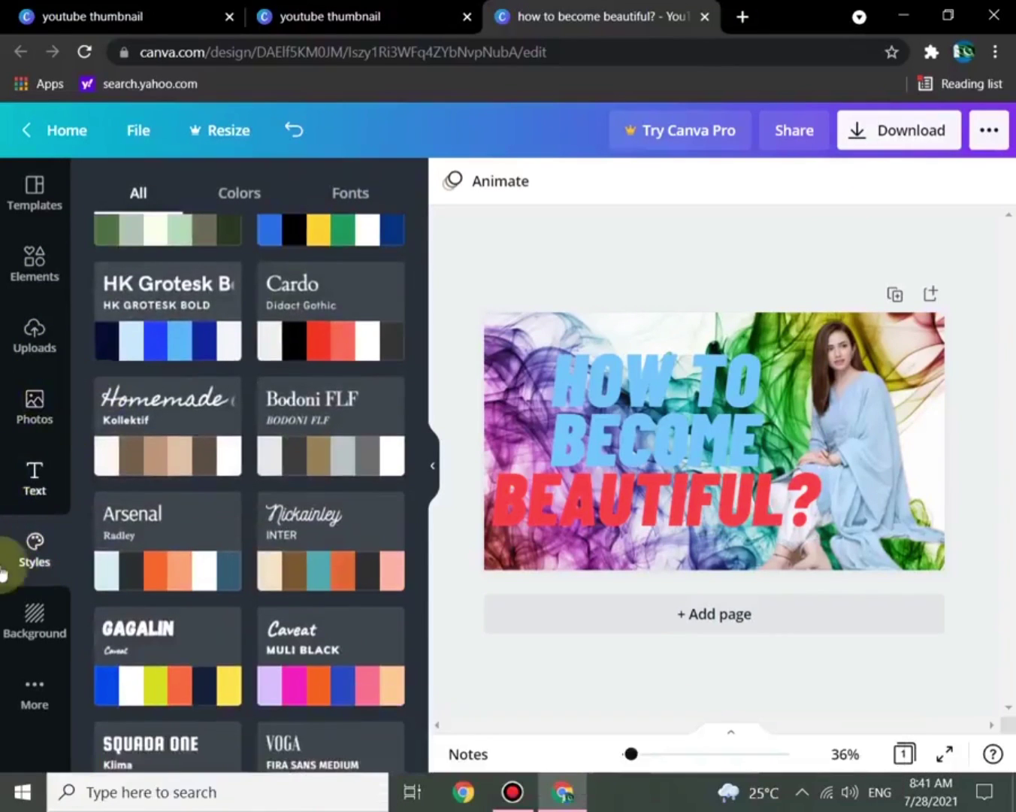
click(35, 622)
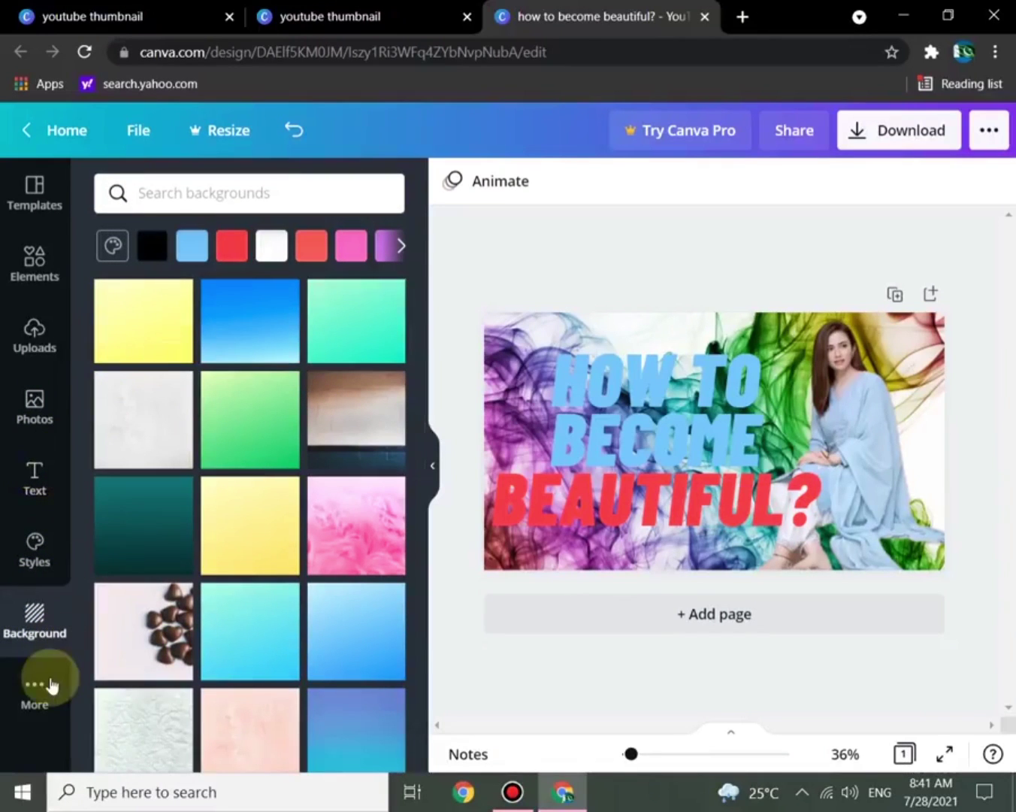
- Browse the audio track library from the More menu
click(39, 685)
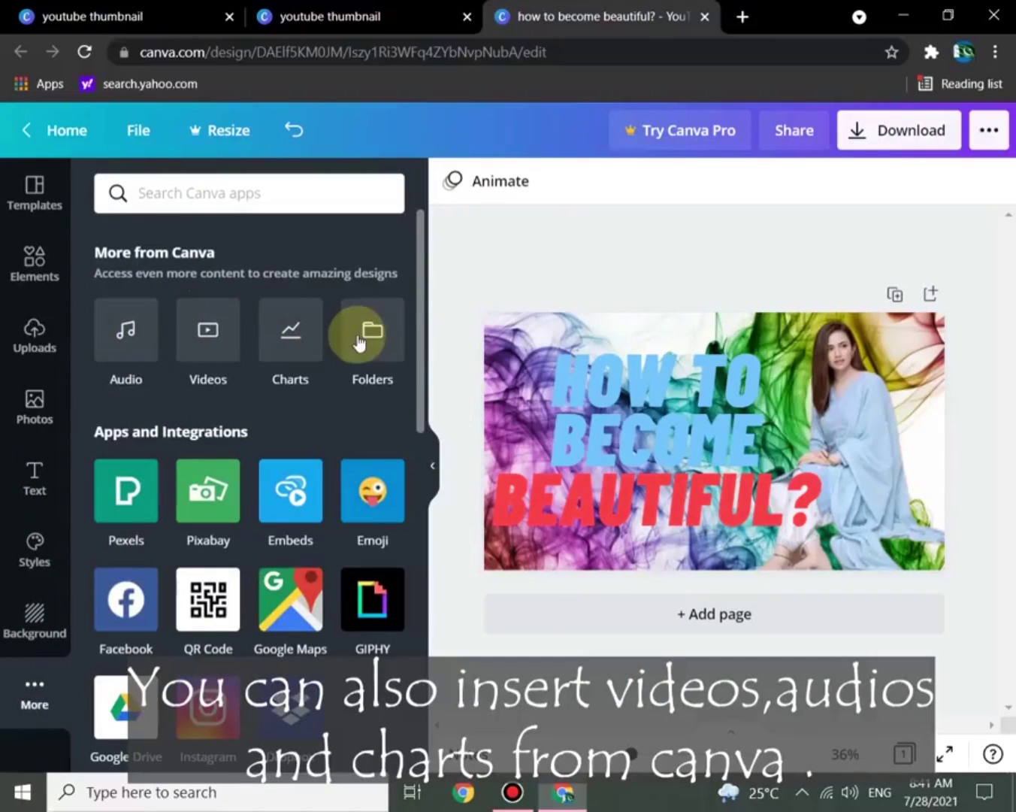
click(134, 347)
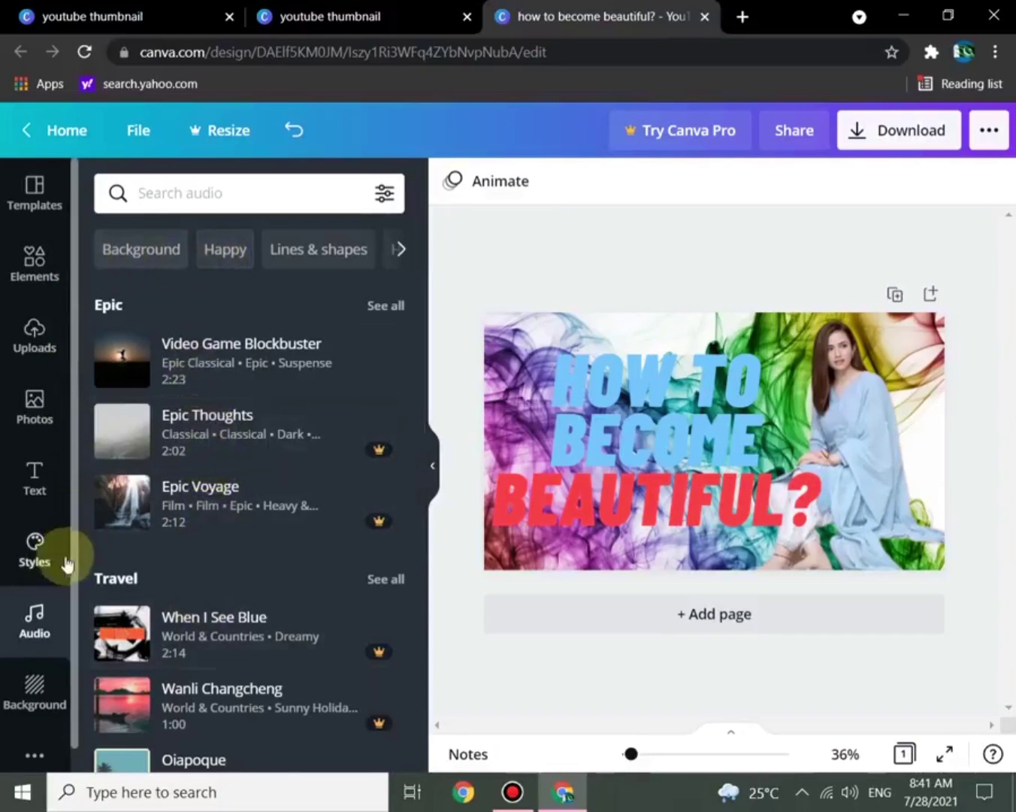
scroll(34, 677, down, 1)
- Open the stock video library filtered to Nature clips
click(34, 733)
click(130, 334)
scroll(151, 470, down, 2)
scroll(181, 403, up, 2)
click(218, 315)
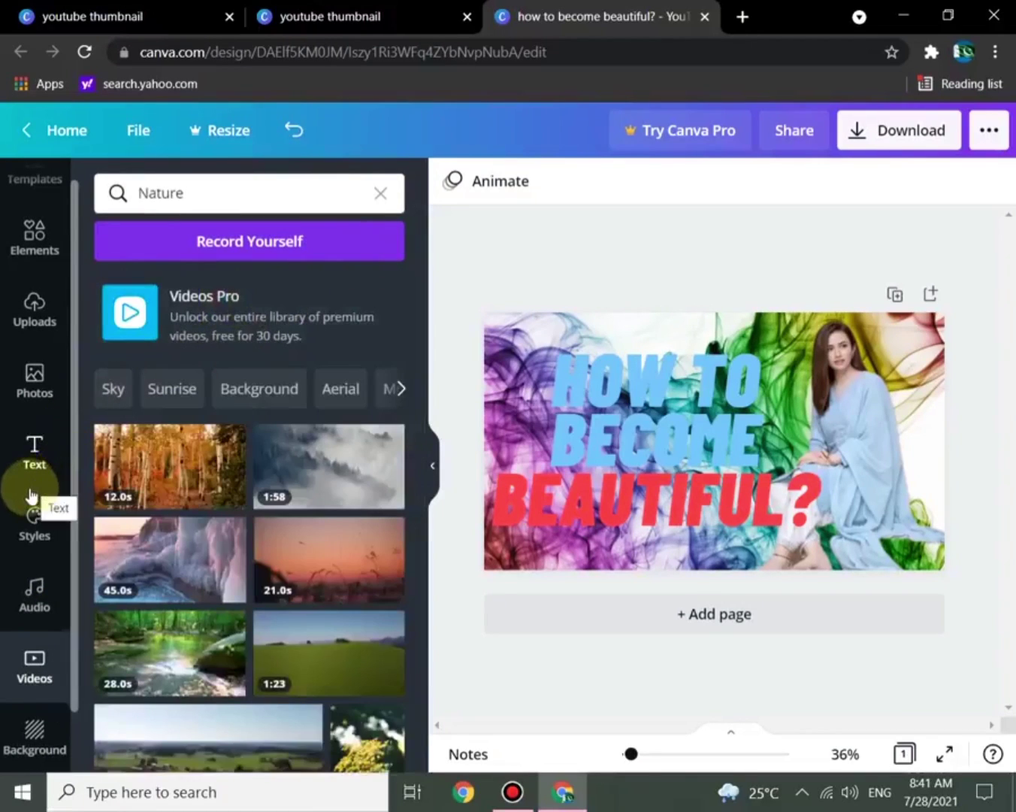
scroll(34, 586, down, 1)
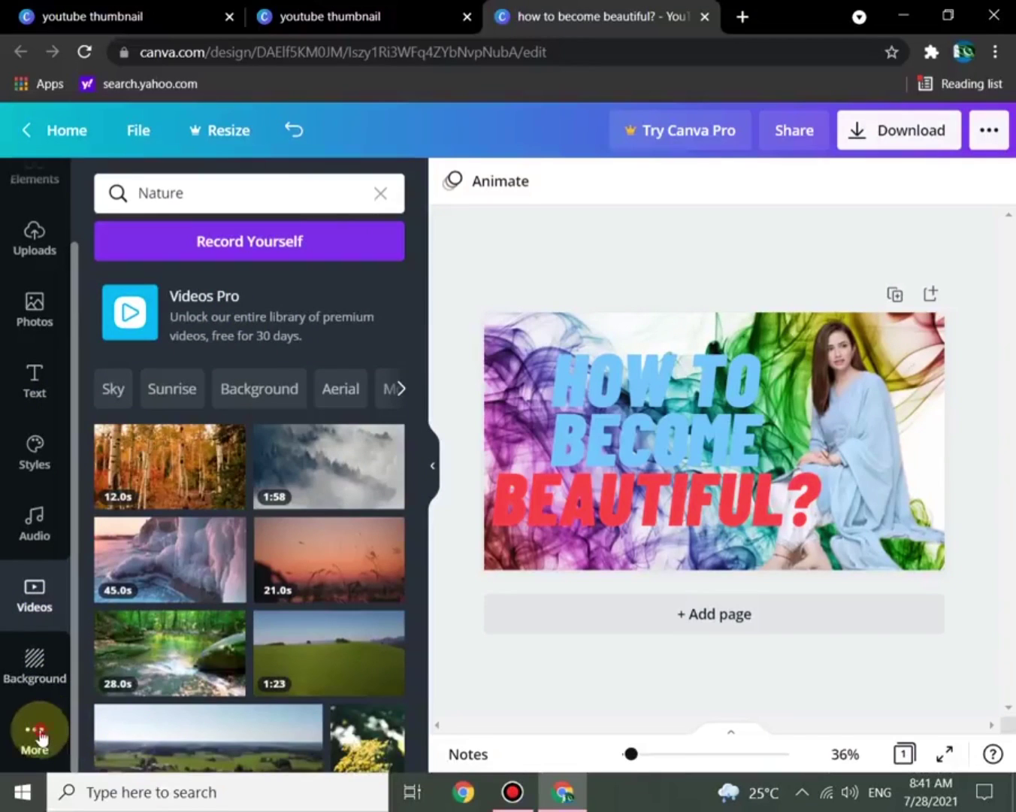
- Add the yellow drip stock photo to the design, then remove it
click(37, 735)
scroll(35, 526, up, 1)
click(35, 410)
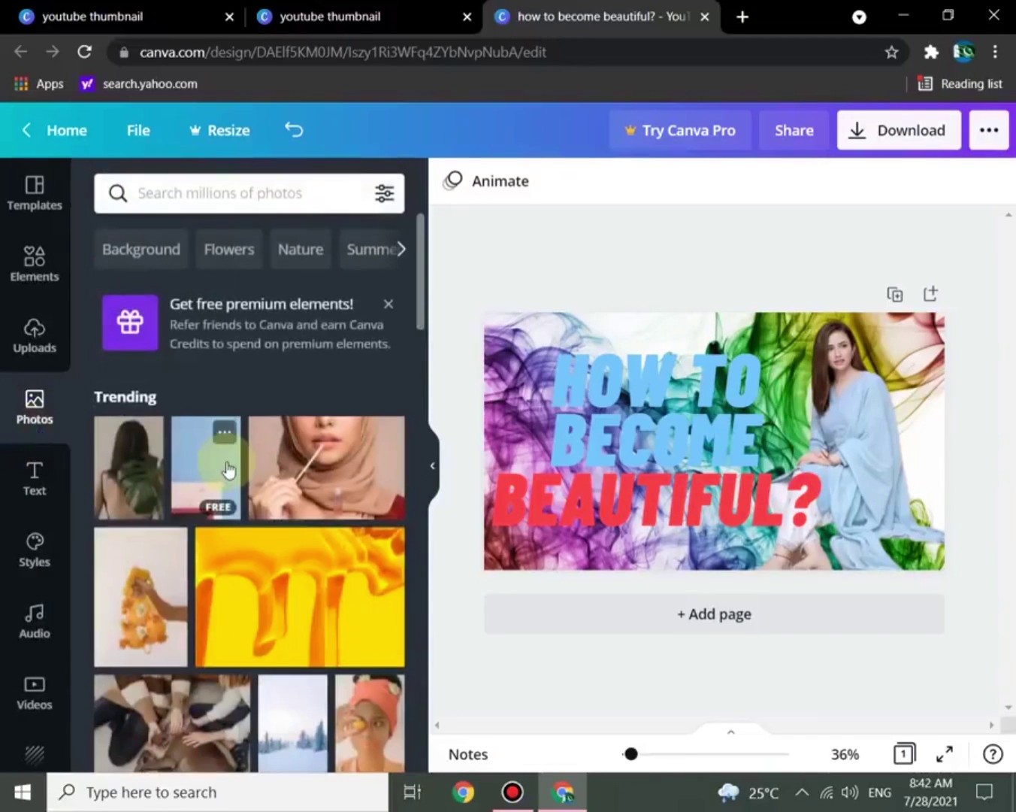
scroll(225, 485, down, 1)
click(259, 482)
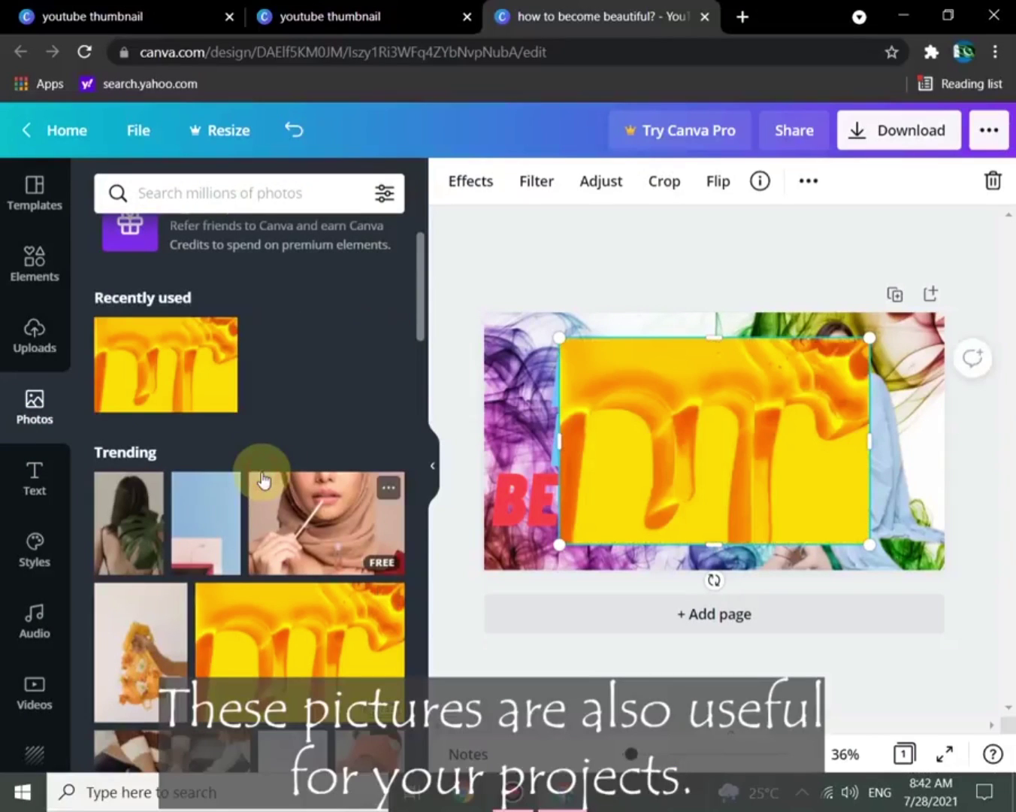
key(Delete)
- Add the woman-with-leaf photo, undo it, and show the template suggestions
scroll(252, 481, down, 3)
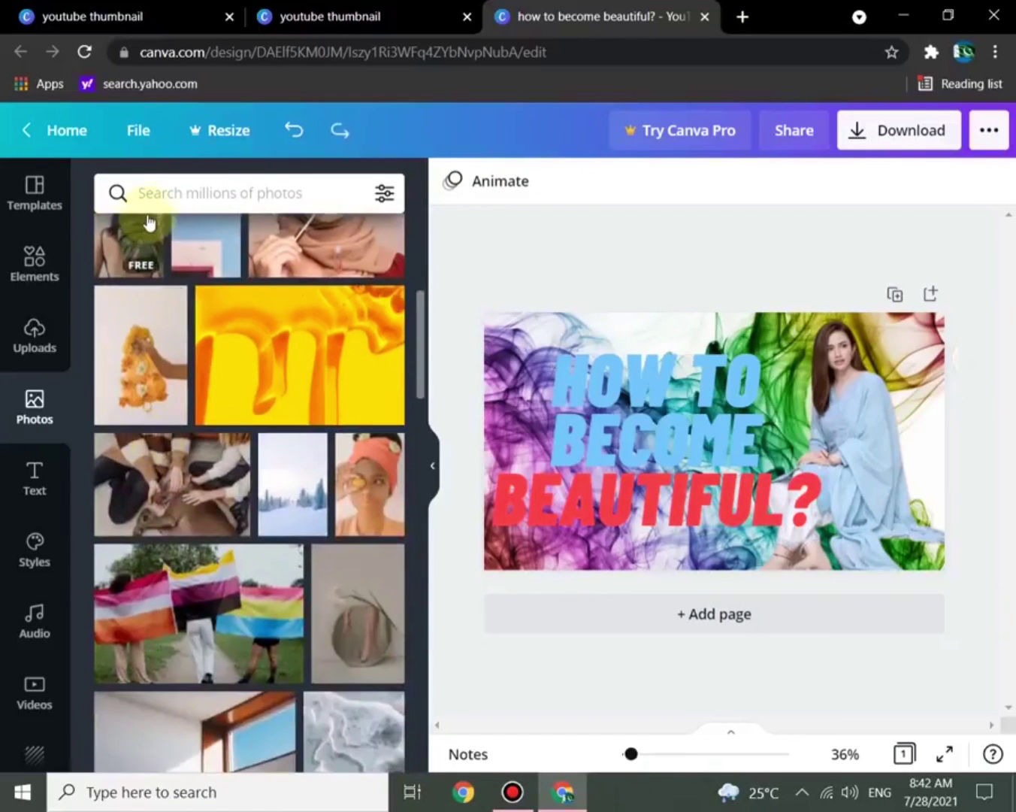
click(135, 259)
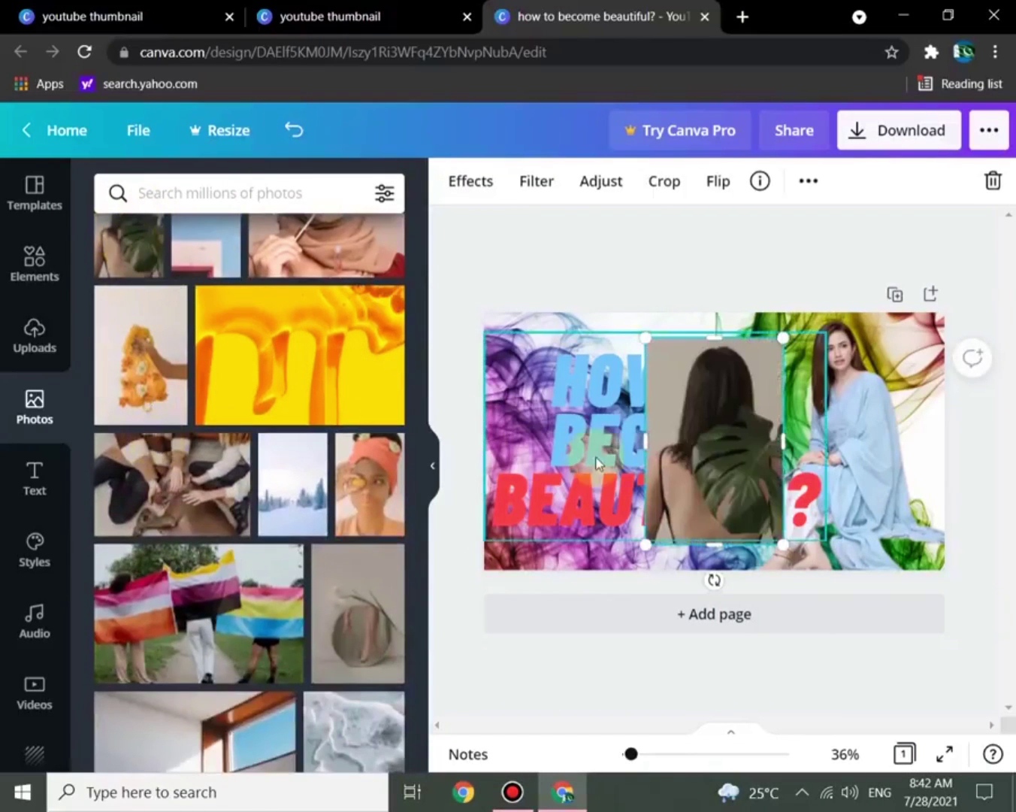
key(ctrl+z)
click(955, 193)
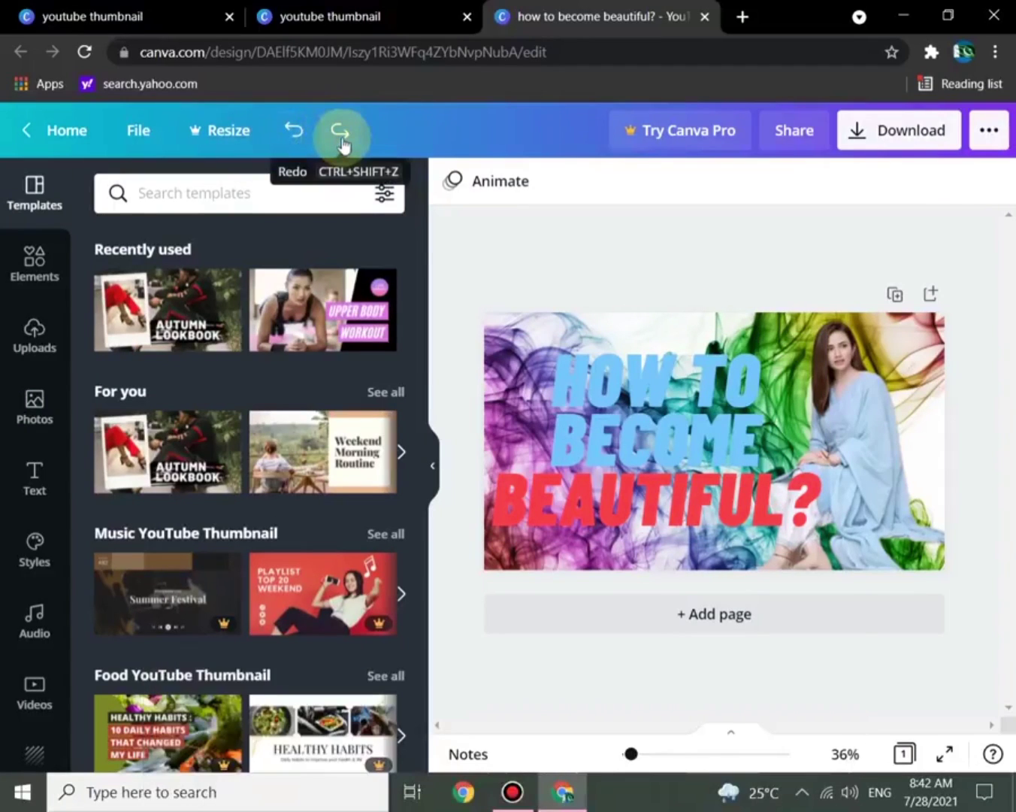
- View and close the Share panel, then show the publishing options list
click(795, 147)
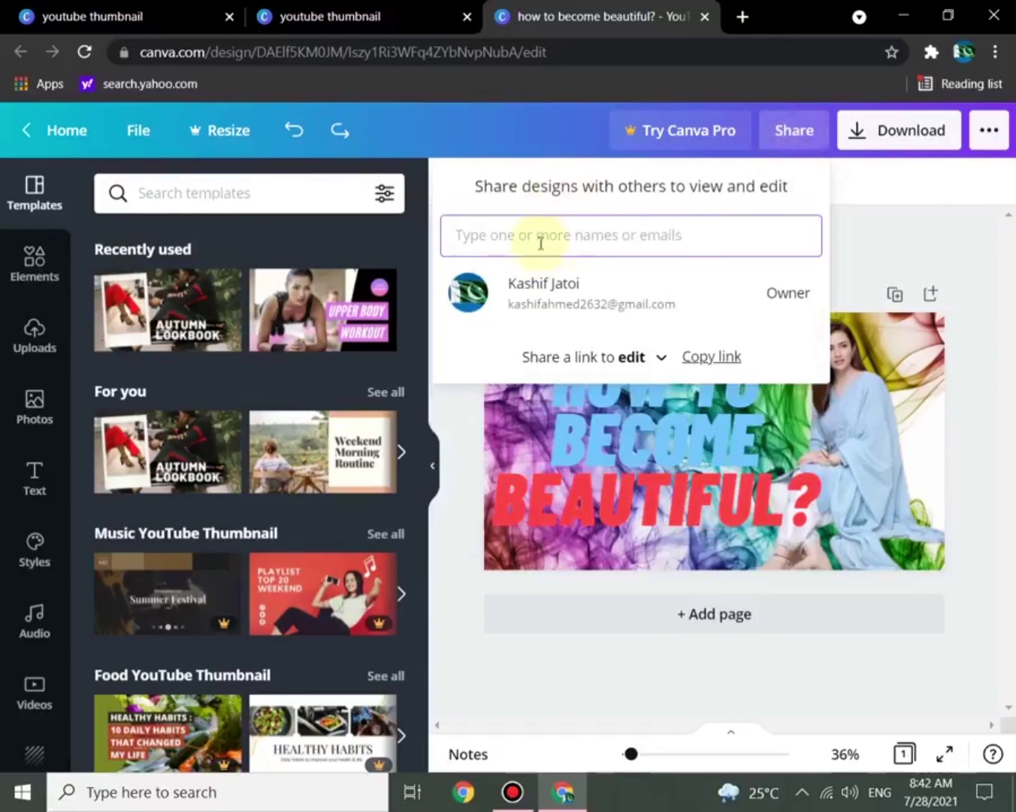
click(572, 132)
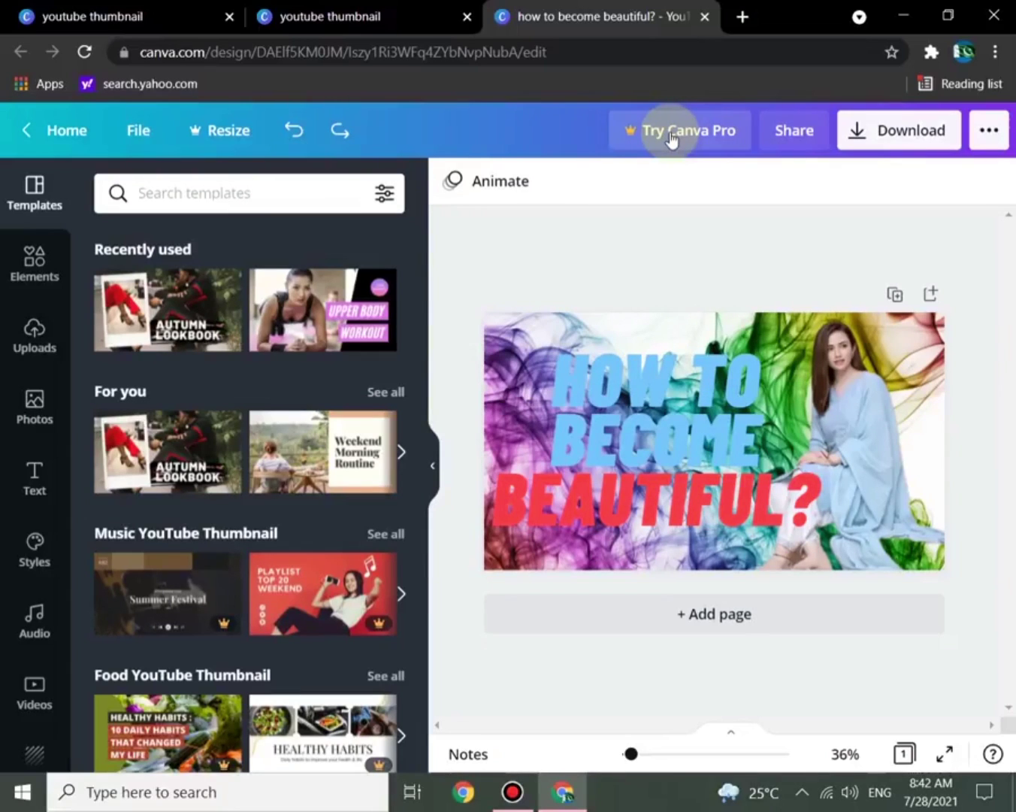
click(982, 134)
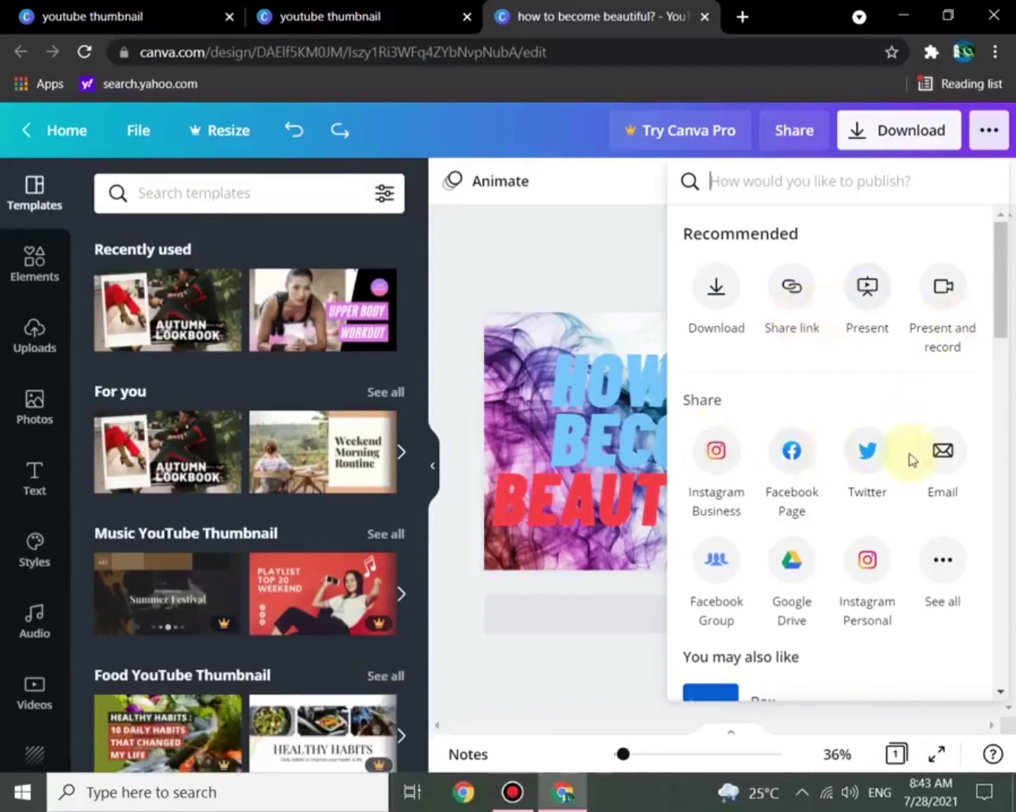
- Download the thumbnail as a JPG, dismissing the Pro offer, and open the saved image
click(619, 184)
click(696, 131)
click(992, 163)
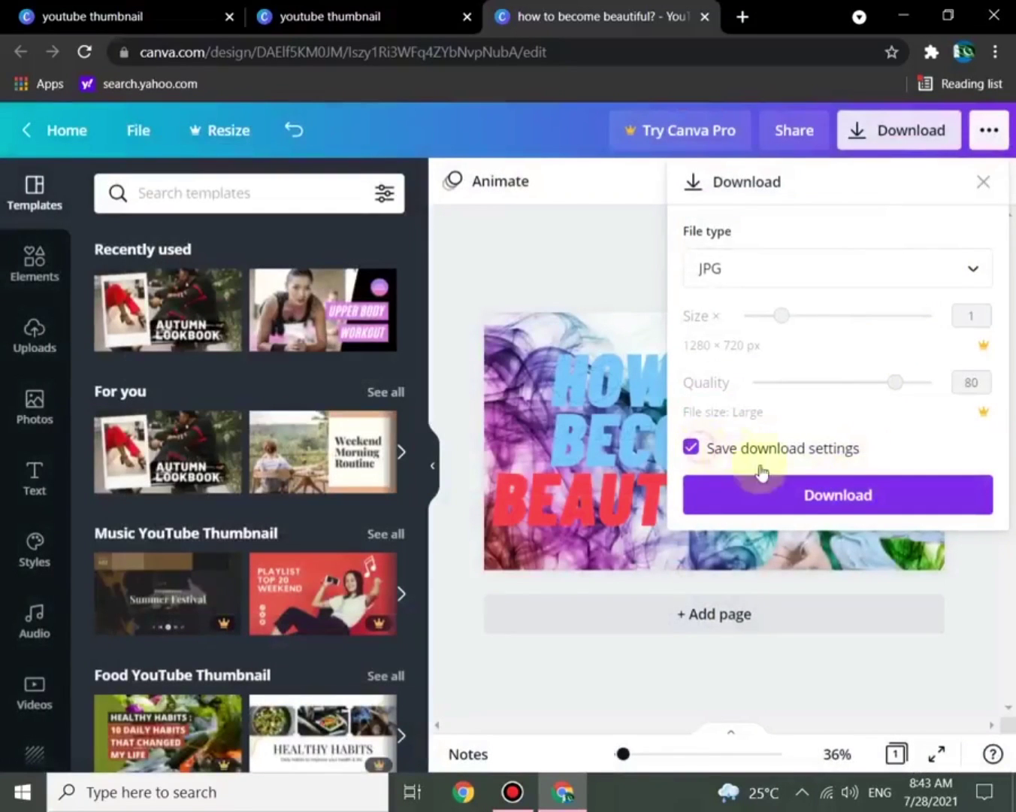
click(825, 496)
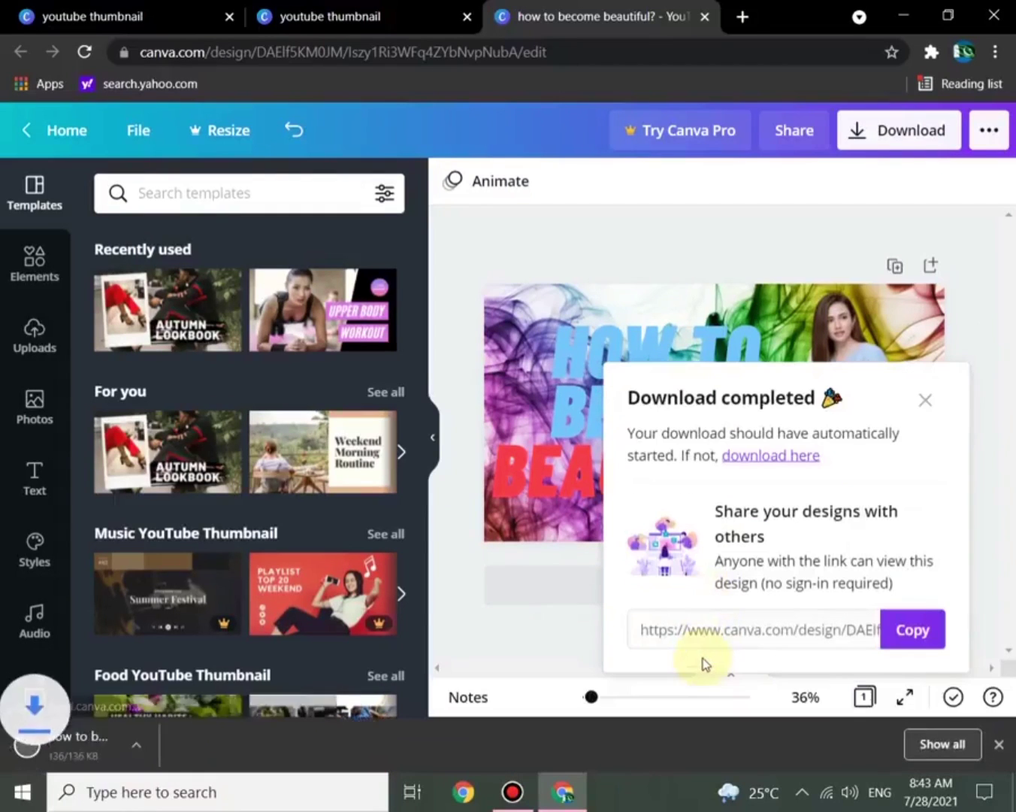
click(117, 744)
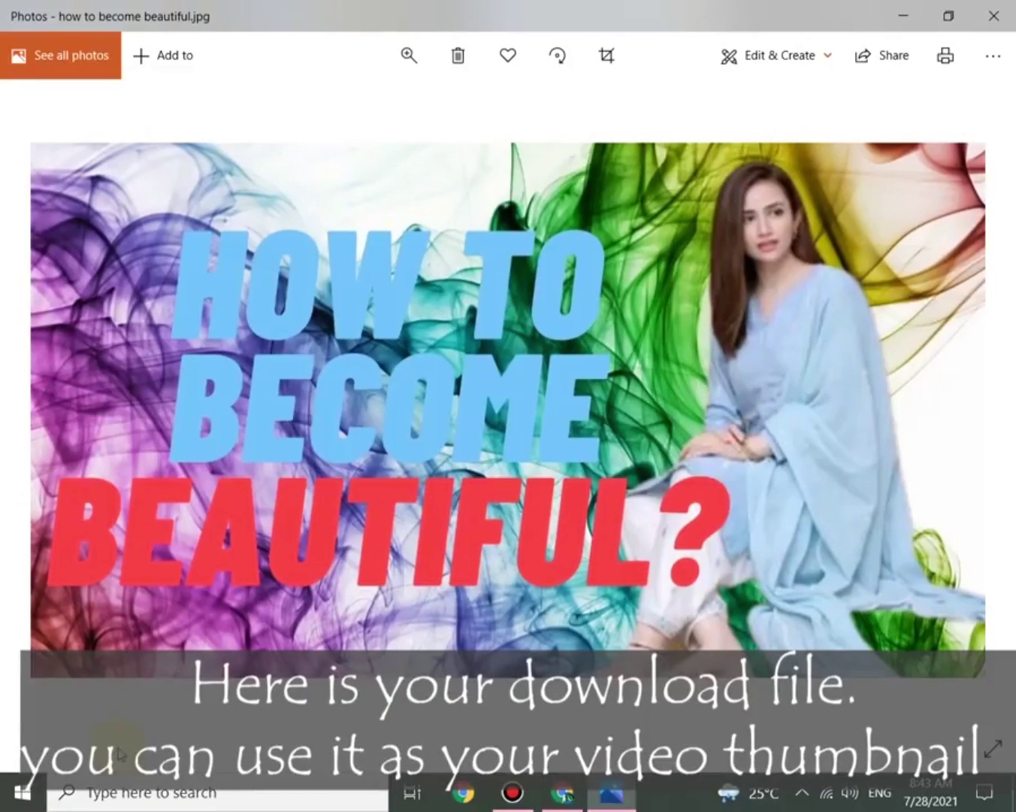